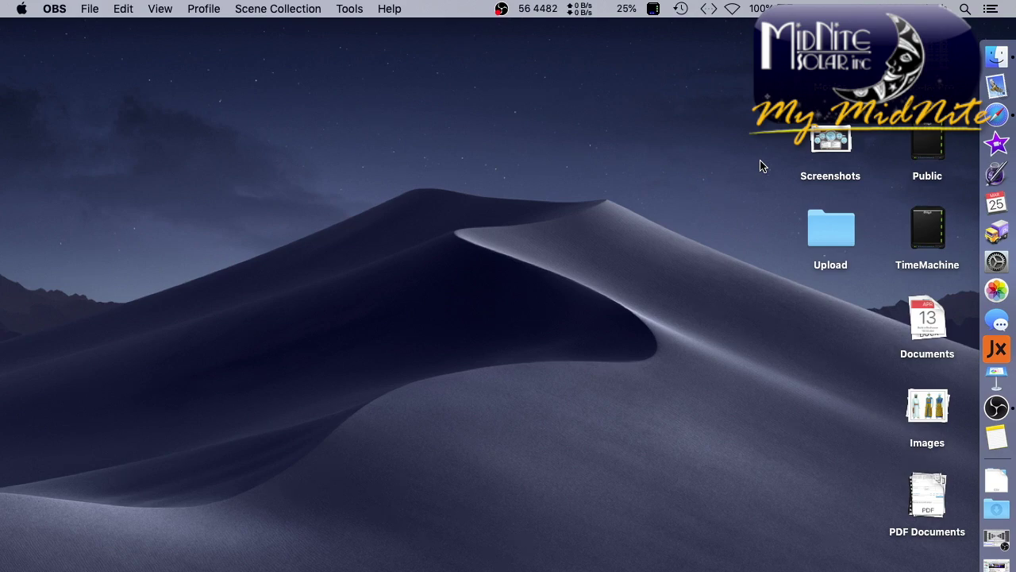
# Step: Open Spotlight Search from the macOS menu bar
pyautogui.click(965, 10)
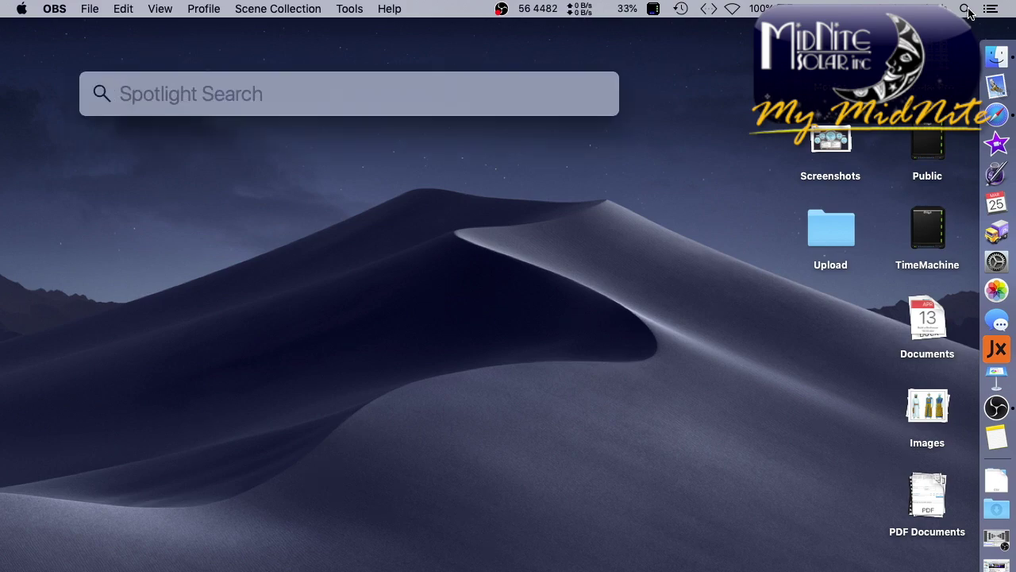
# Step: Launch LocalStatusPanel.app via Spotlight ('loc') and view the MicAirSt controller's gauge dashboard
pyautogui.write('loc')
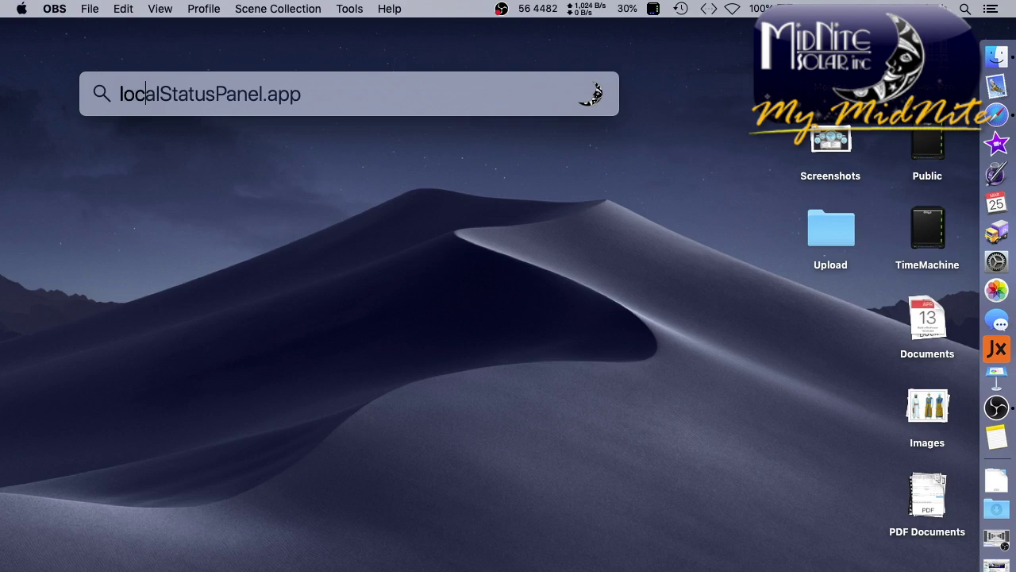
pyautogui.press('Return')
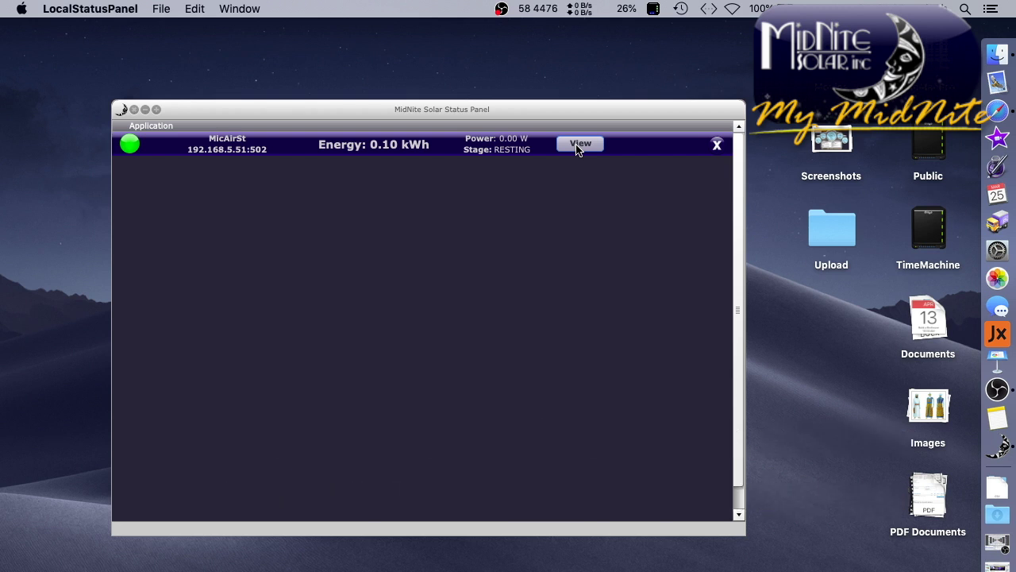
pyautogui.click(580, 145)
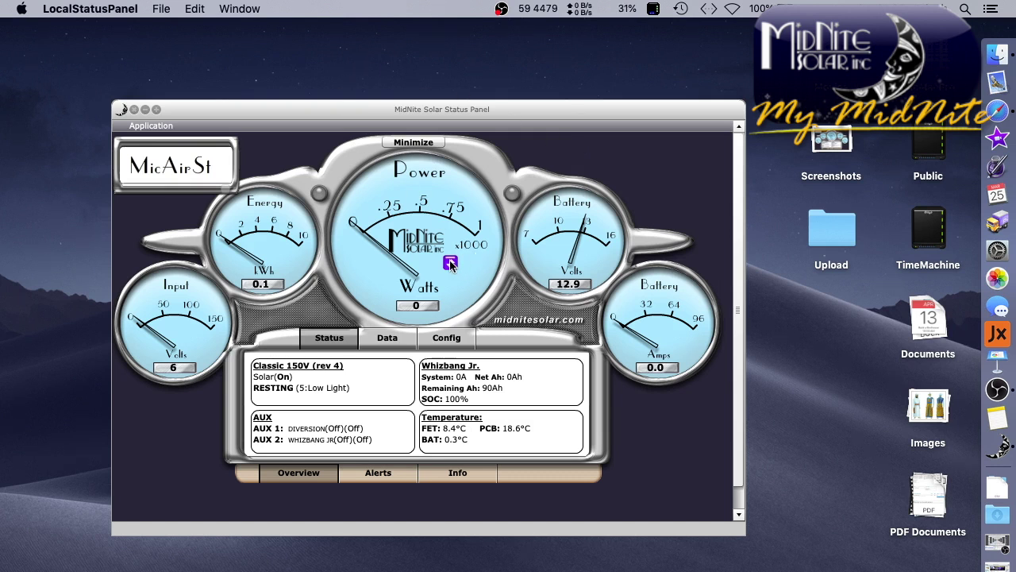
# Step: Check the Whizbang Jr. amp-hour readings, then bring up midnitesolar.com in Safari
pyautogui.moveTo(450, 266)
pyautogui.moveTo(507, 388); pyautogui.dragTo(426, 371)
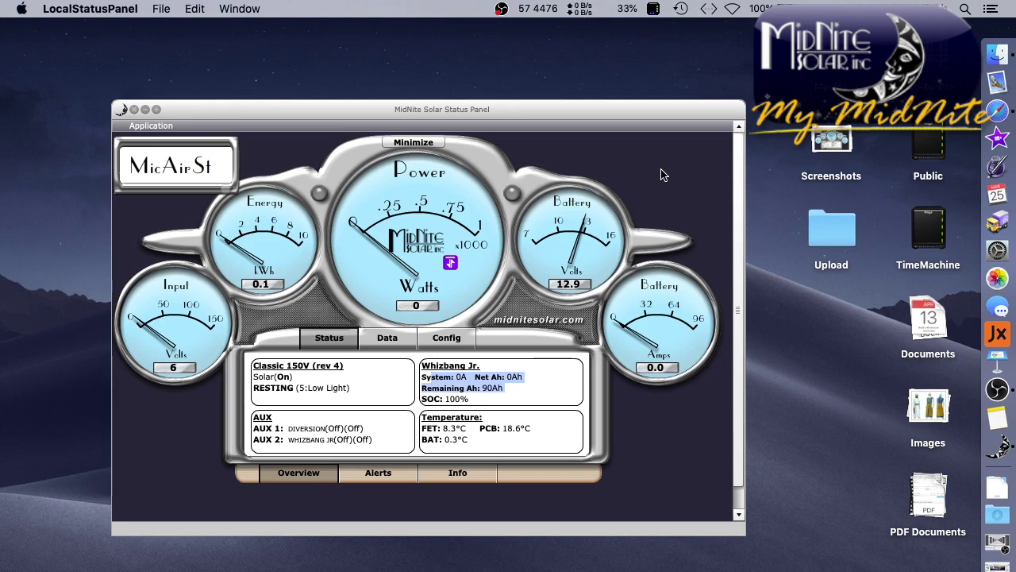
pyautogui.click(992, 115)
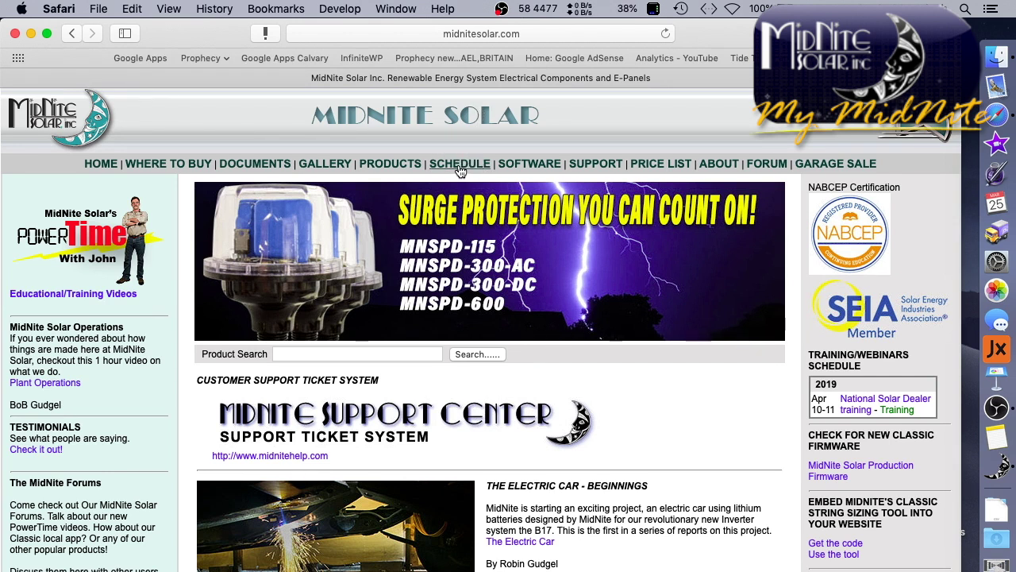
# Step: From the SOFTWARE page's cloud monitoring section, open My MidNite in a new tab
pyautogui.click(518, 165)
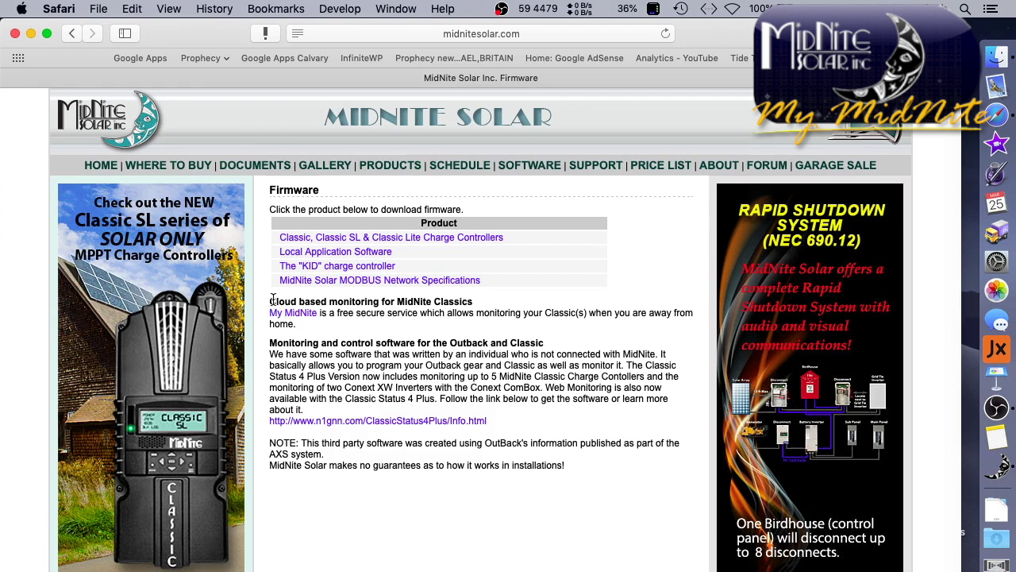
pyautogui.moveTo(272, 299); pyautogui.dragTo(321, 325)
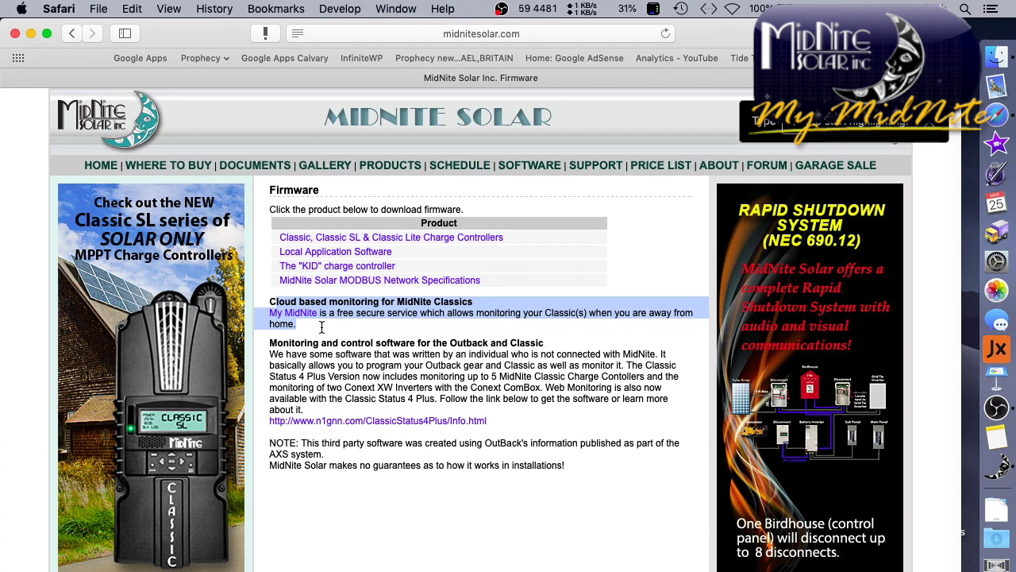
pyautogui.click(322, 327)
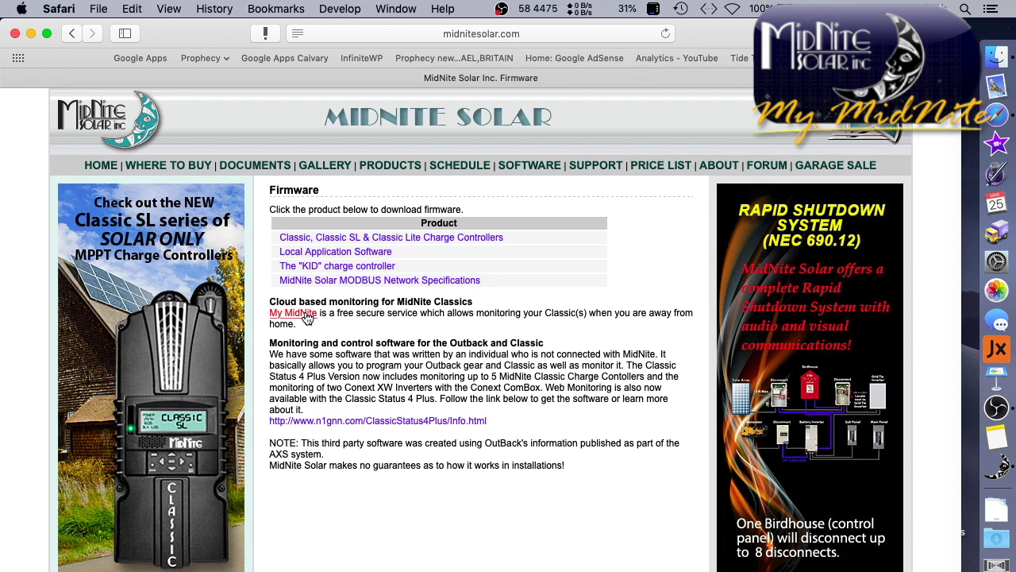
pyautogui.click(307, 314)
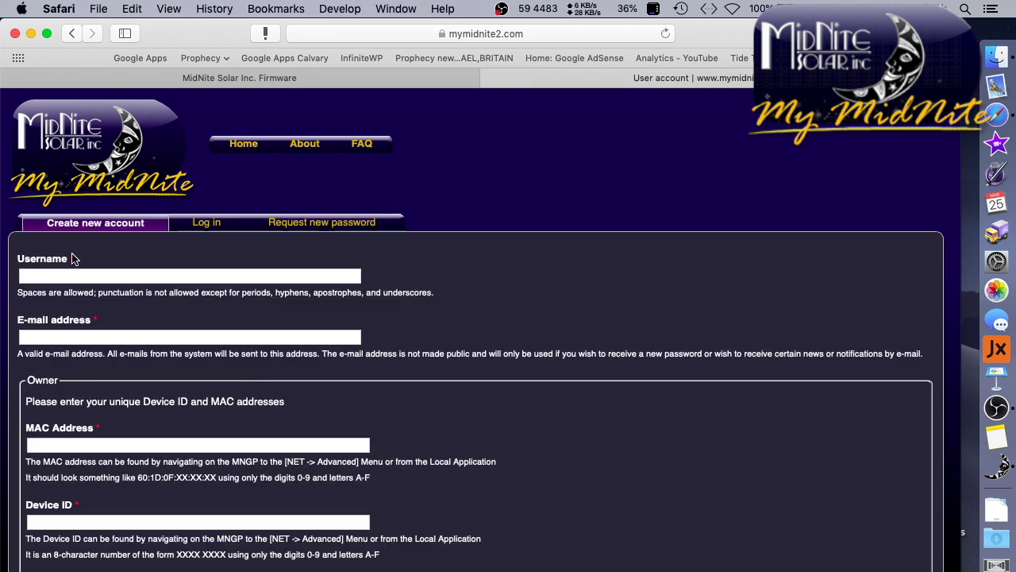
# Step: Enter the chosen username and the contact e-mail address on the sign-up form
pyautogui.click(75, 277)
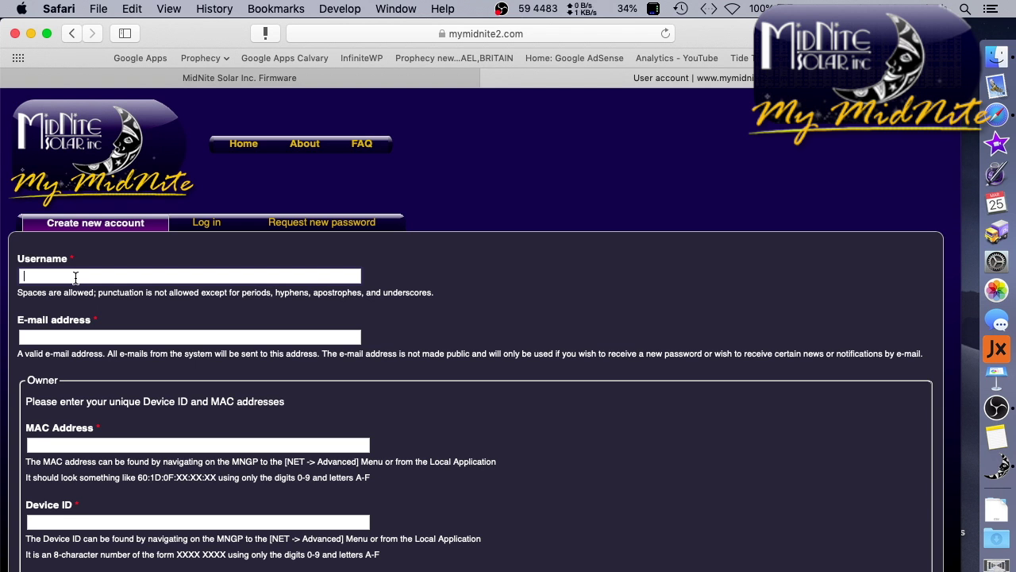
pyautogui.write('EverythingNewUnderTheSon')
pyautogui.press('Tab')
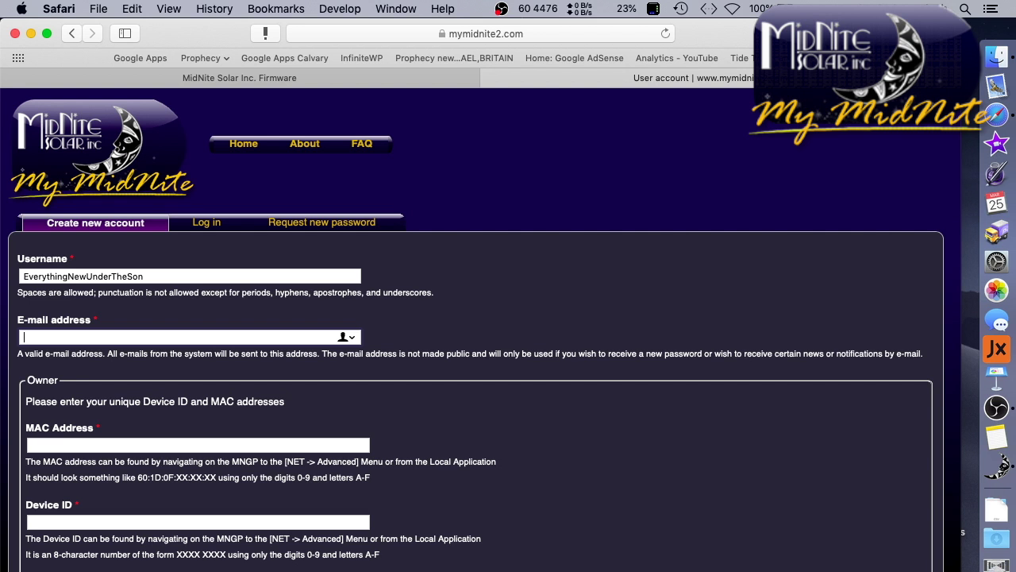
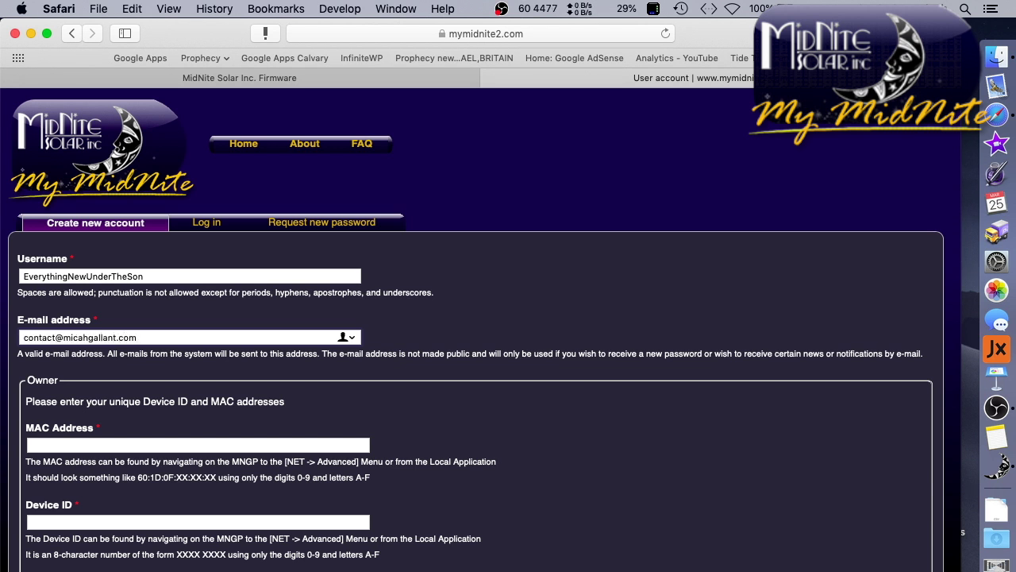
# Step: Read the MAC Address field's hint and return to the LocalStatusPanel window
pyautogui.click(198, 445)
pyautogui.moveTo(135, 461); pyautogui.dragTo(497, 456)
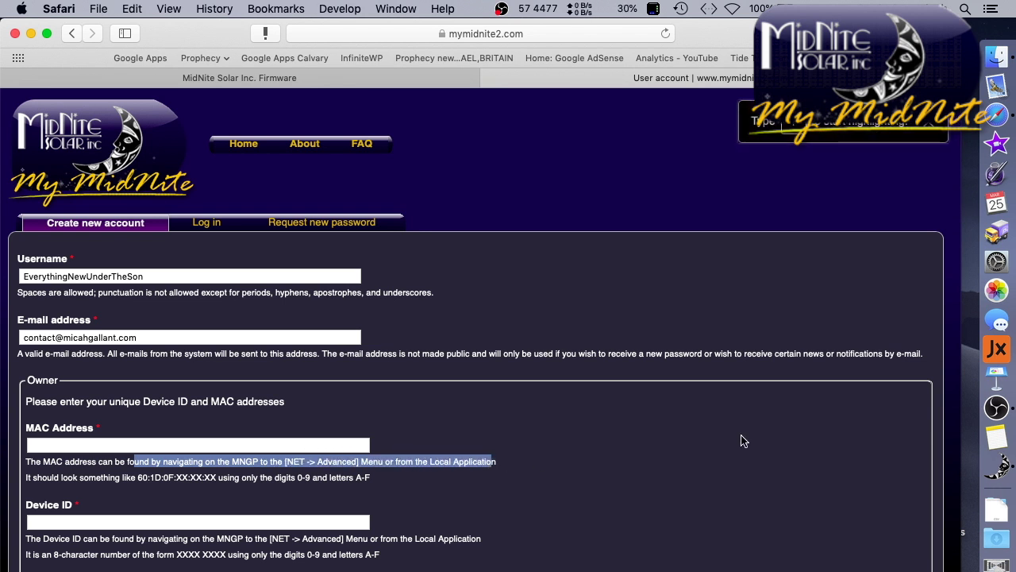
pyautogui.click(992, 468)
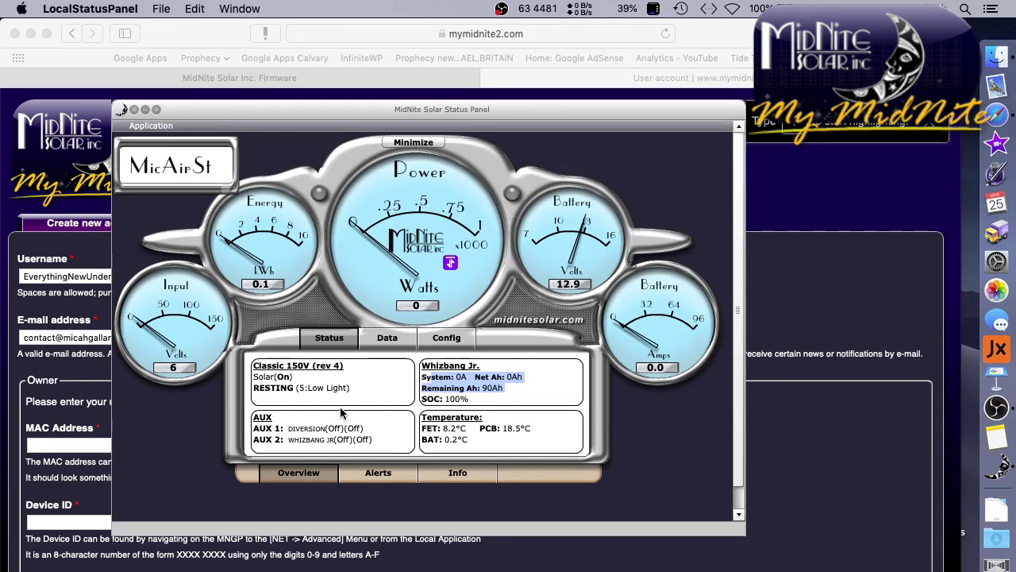
# Step: Copy the controller's MAC address from the Info tab into the MAC Address field
pyautogui.click(471, 477)
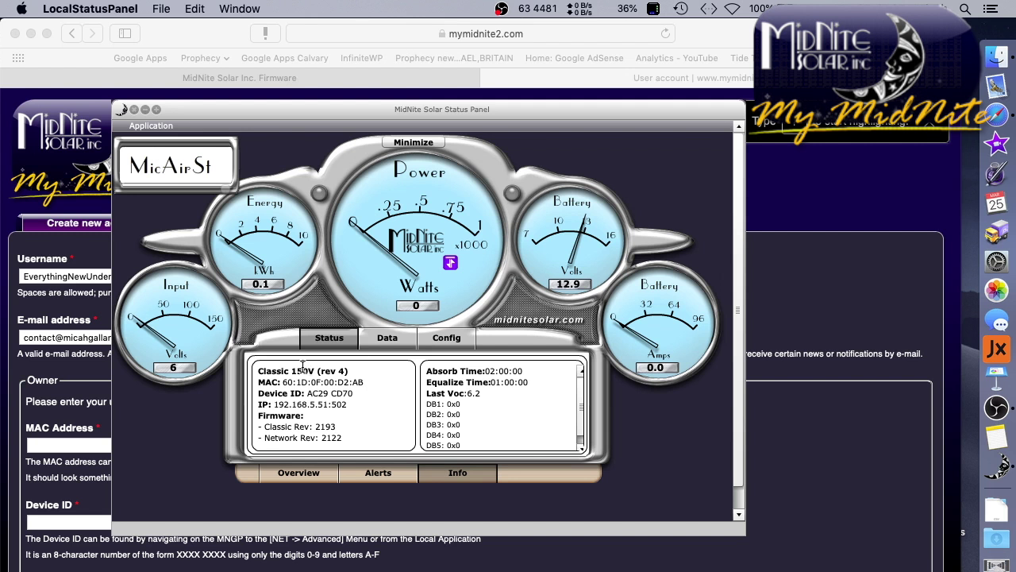
pyautogui.moveTo(283, 382); pyautogui.dragTo(363, 379)
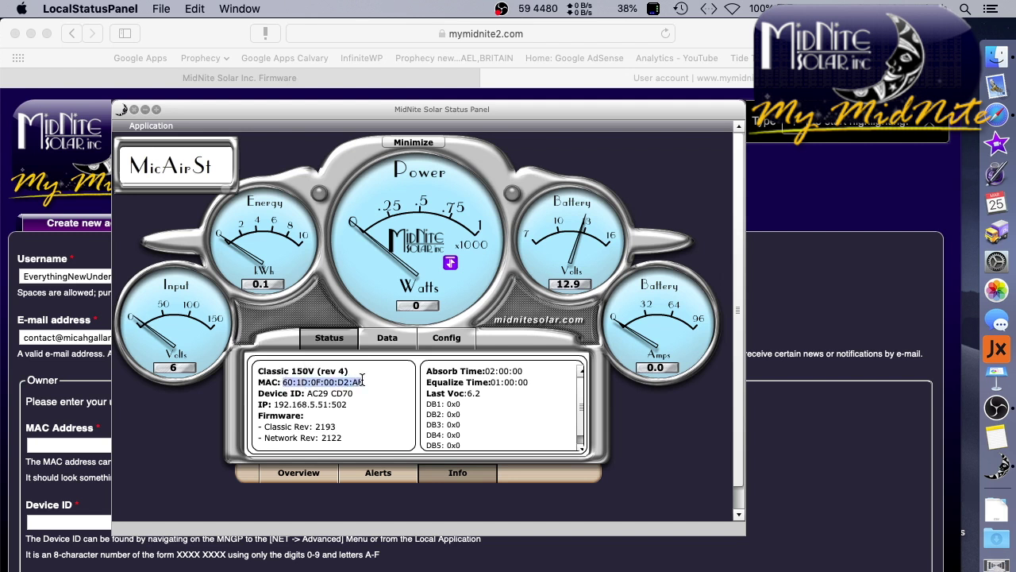
pyautogui.press('super+c')
pyautogui.press('super+Tab')
pyautogui.click(127, 445)
pyautogui.press('super+v')
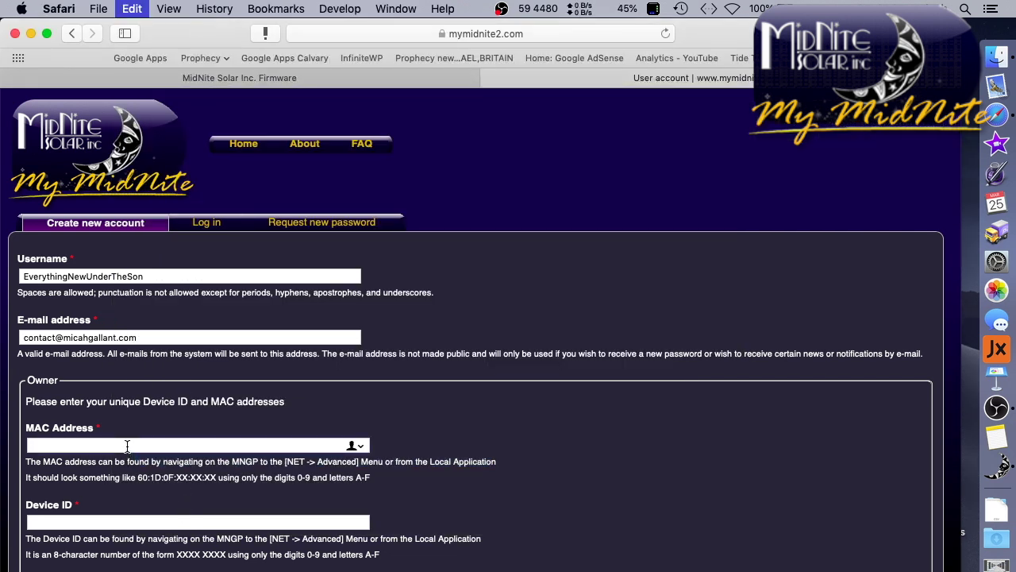
# Step: Copy the controller's Device ID from the status panel into the Device ID field
pyautogui.click(78, 517)
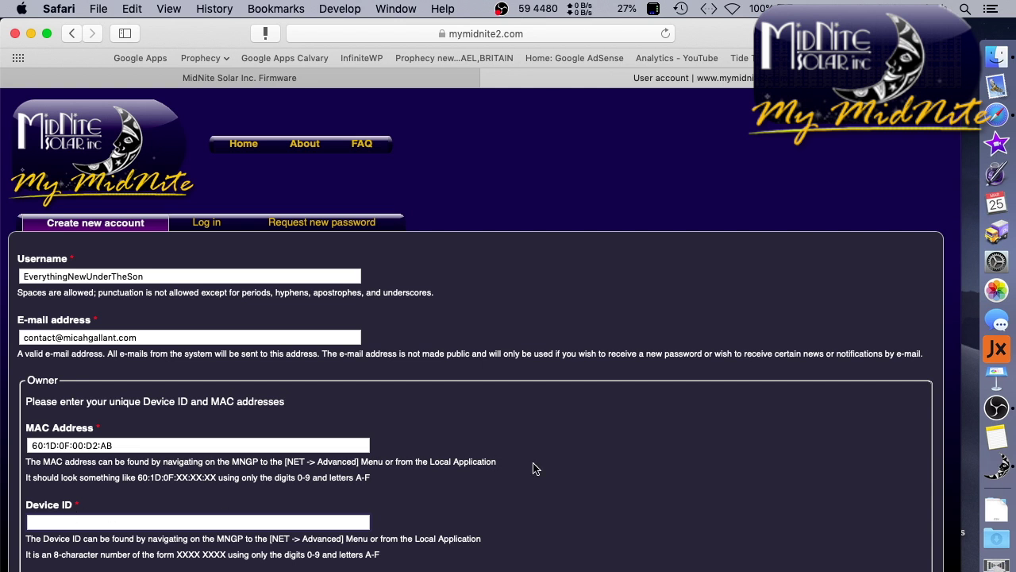
pyautogui.click(990, 477)
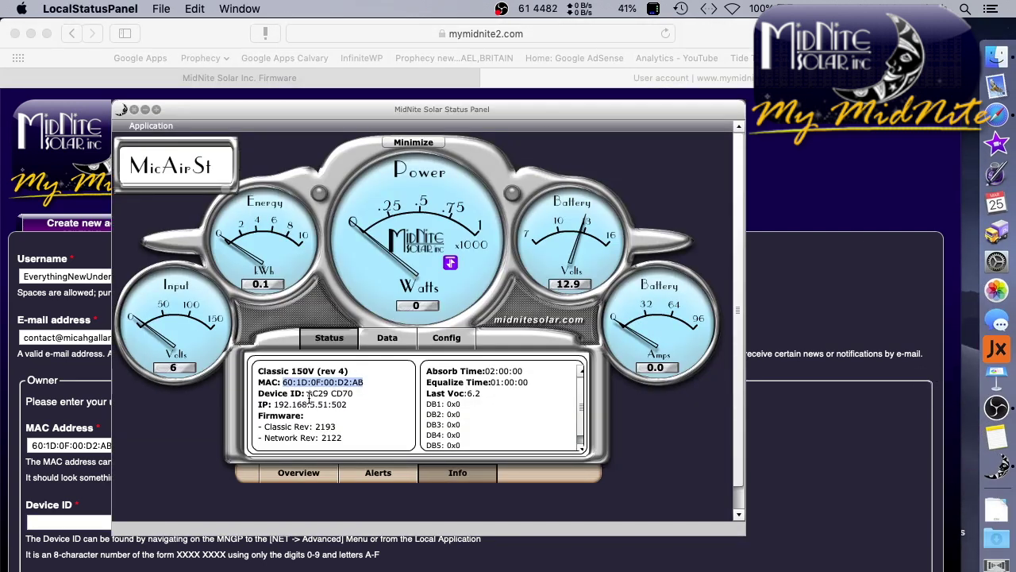
pyautogui.moveTo(307, 393); pyautogui.dragTo(354, 393)
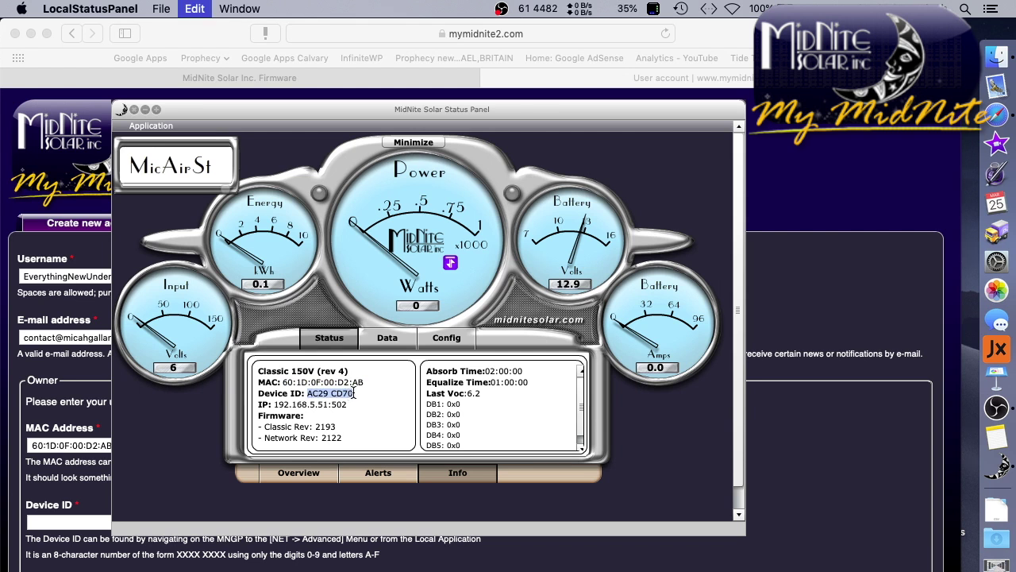
pyautogui.click(49, 521)
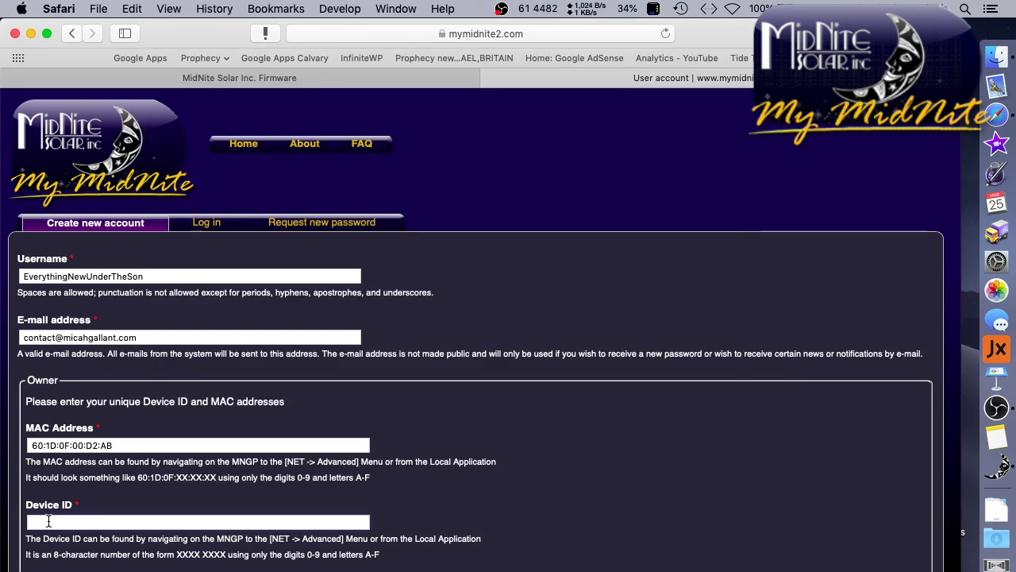
pyautogui.press('super+v')
pyautogui.scroll(-3, 48, 521)
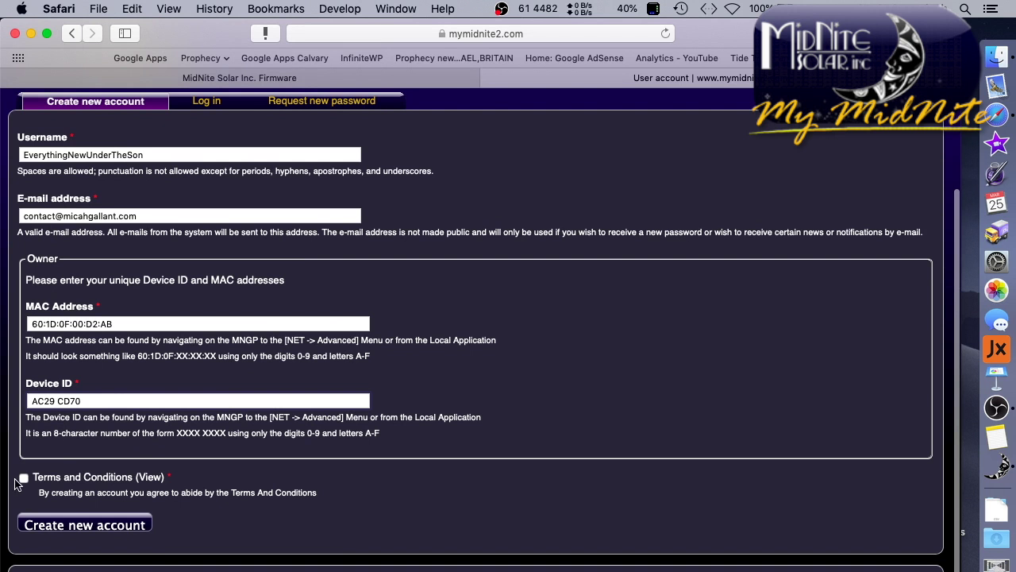
# Step: Accept the Terms and Conditions, create the account, and bring up the registration e-mail
pyautogui.click(24, 477)
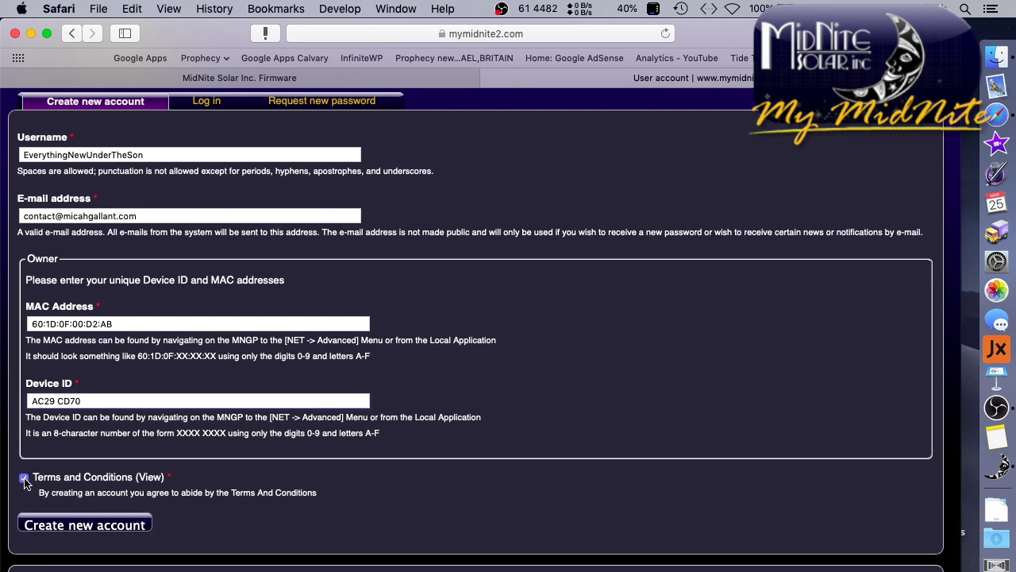
pyautogui.click(69, 527)
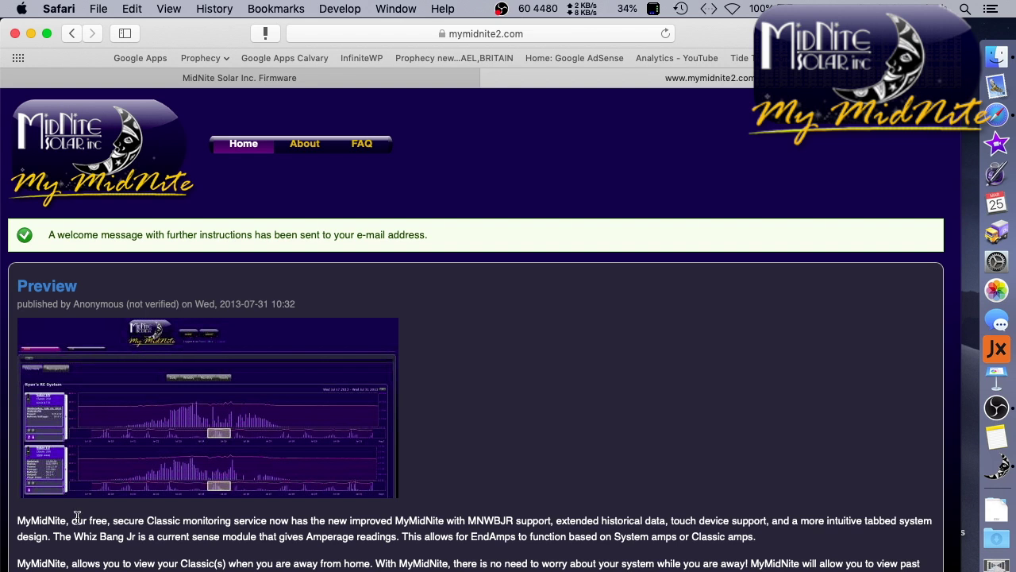
pyautogui.scroll(-1, 474, 431)
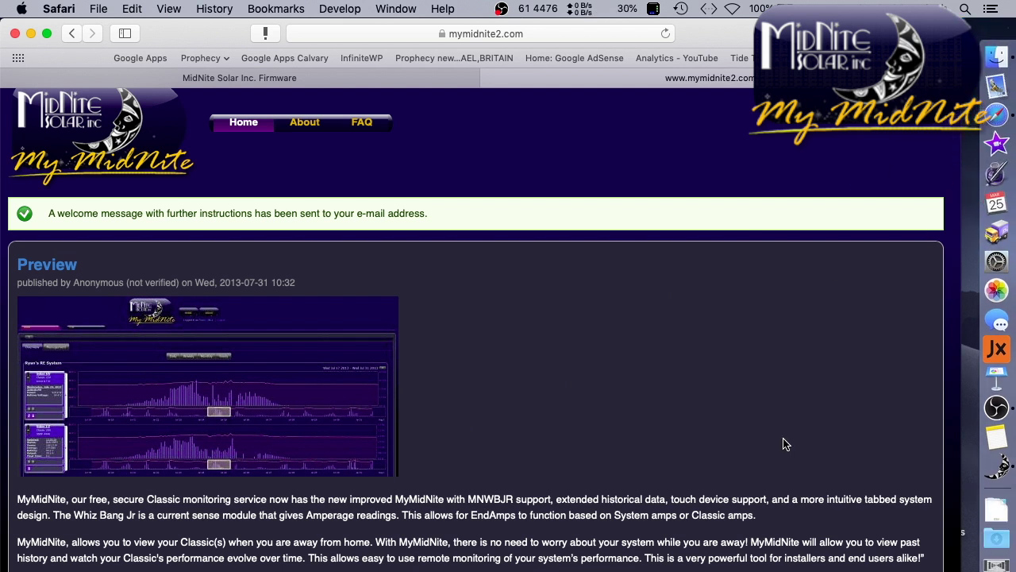
pyautogui.click(989, 412)
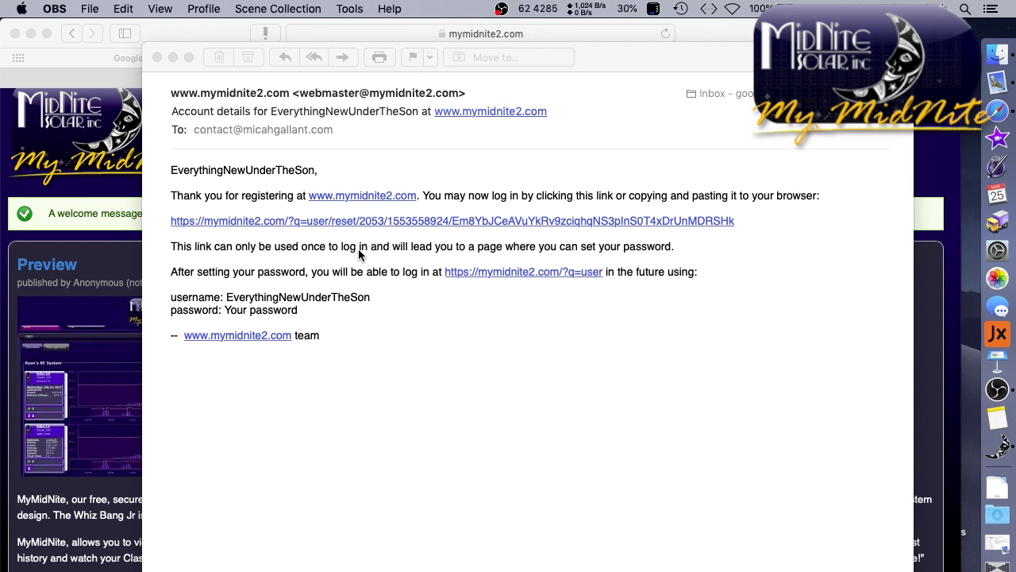
# Step: Open the one-time login link from the mymidnite2.com account e-mail in Safari
pyautogui.click(491, 221)
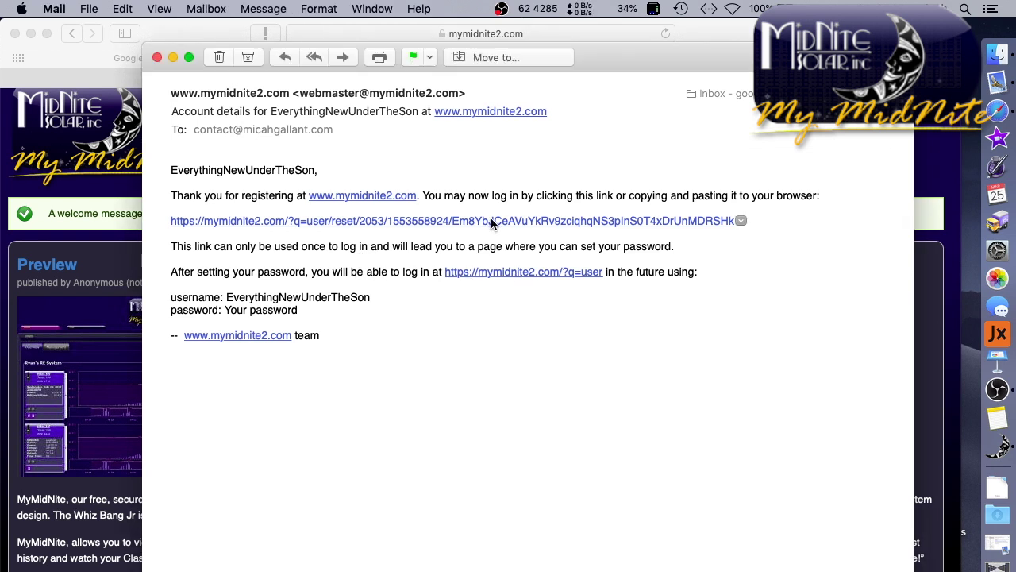
pyautogui.click(491, 221)
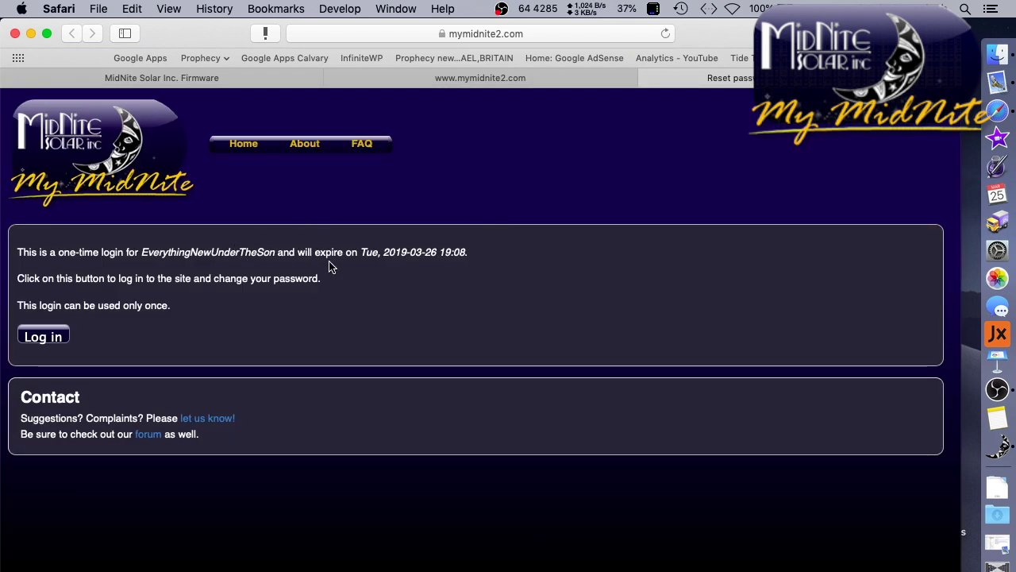
# Step: Log in with the one-time link and enter the new password in both password fields
pyautogui.click(38, 340)
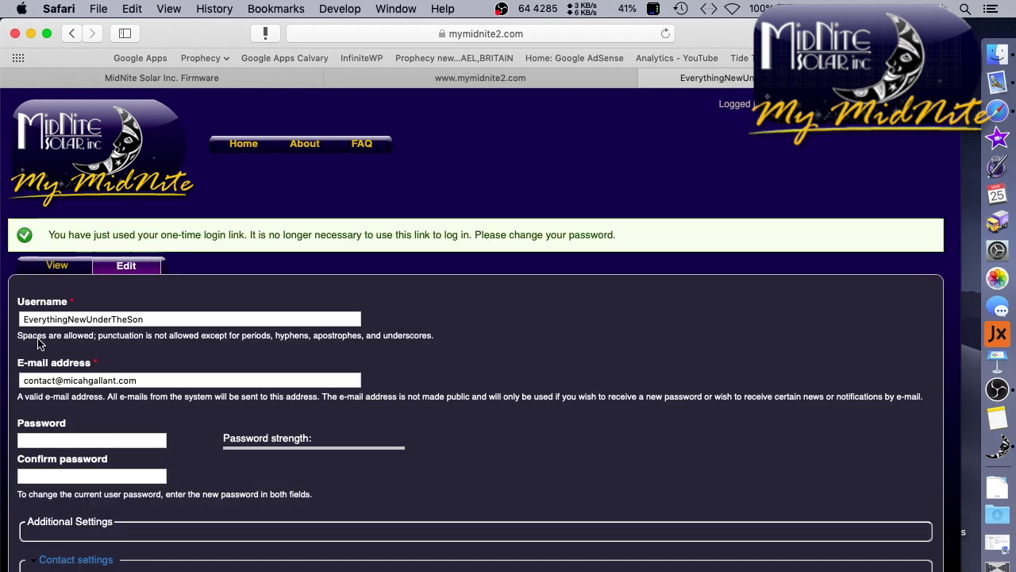
pyautogui.scroll(-2, 38, 340)
pyautogui.click(48, 361)
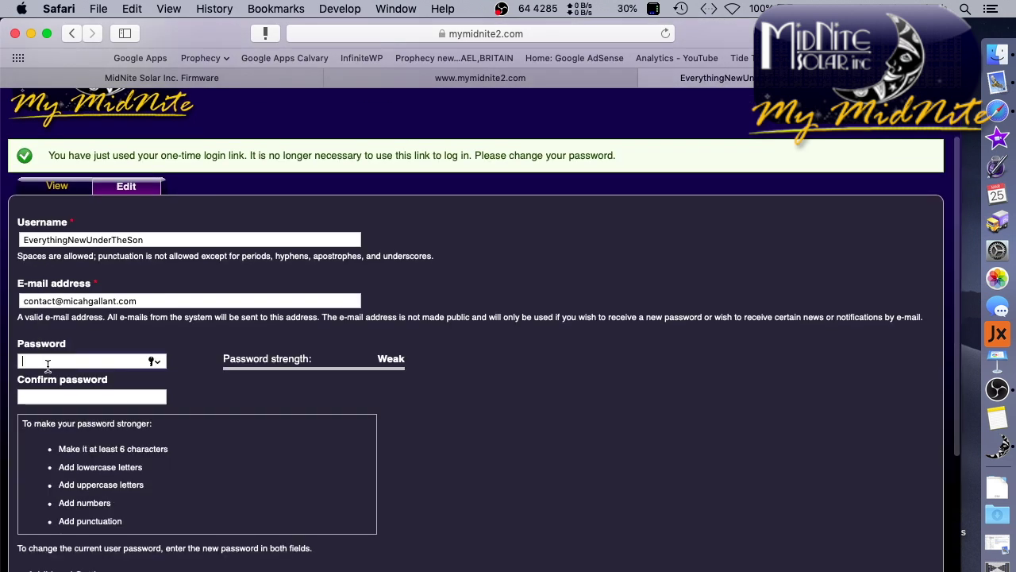
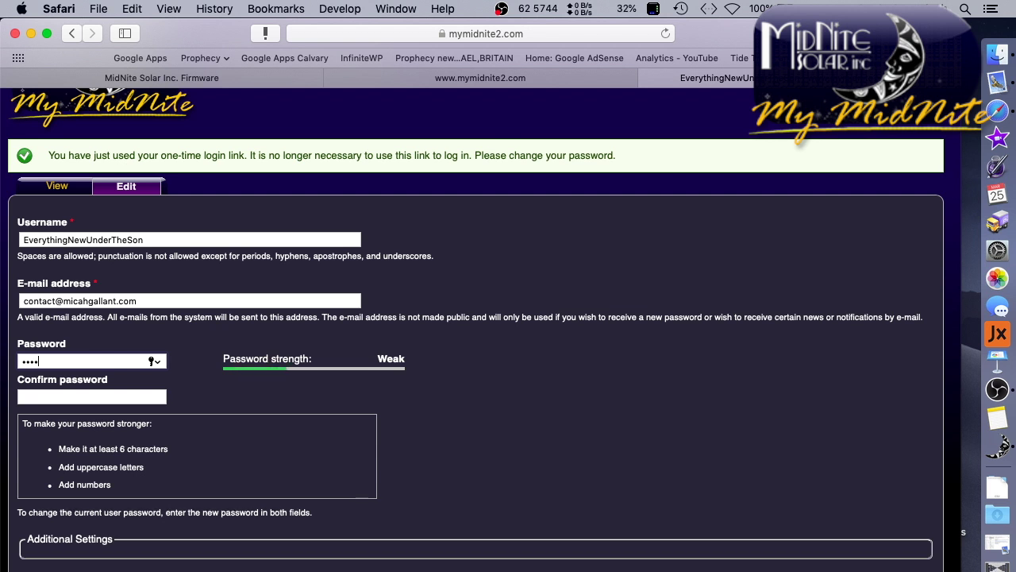
pyautogui.press('Tab')
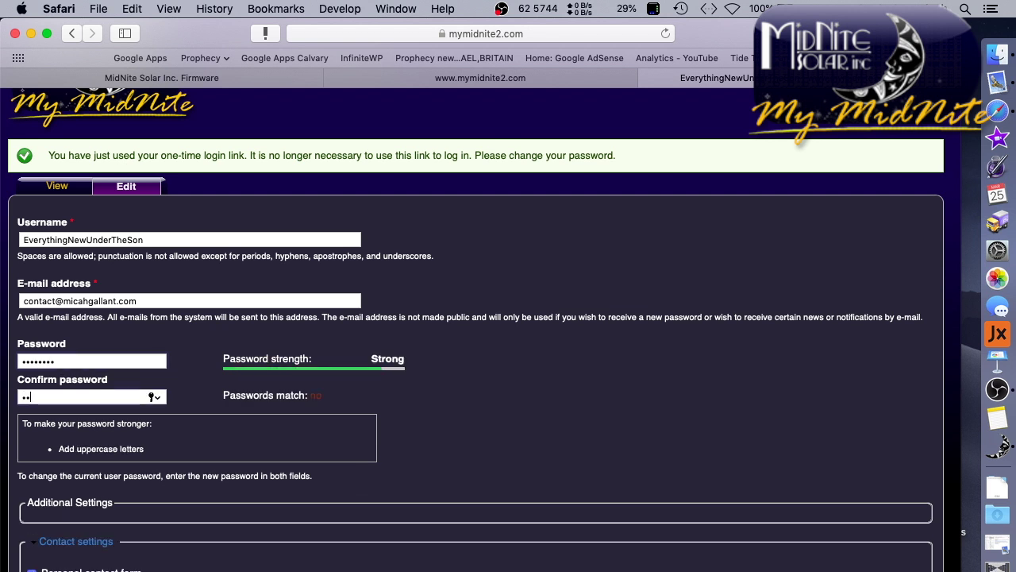
pyautogui.press('BackSpace')
pyautogui.press('BackSpace')
pyautogui.press('BackSpace')
pyautogui.press('BackSpace')
pyautogui.press('BackSpace')
# Step: Save the new password, let Safari remember it, and go to the View dashboard
pyautogui.scroll(-2, 104, 390)
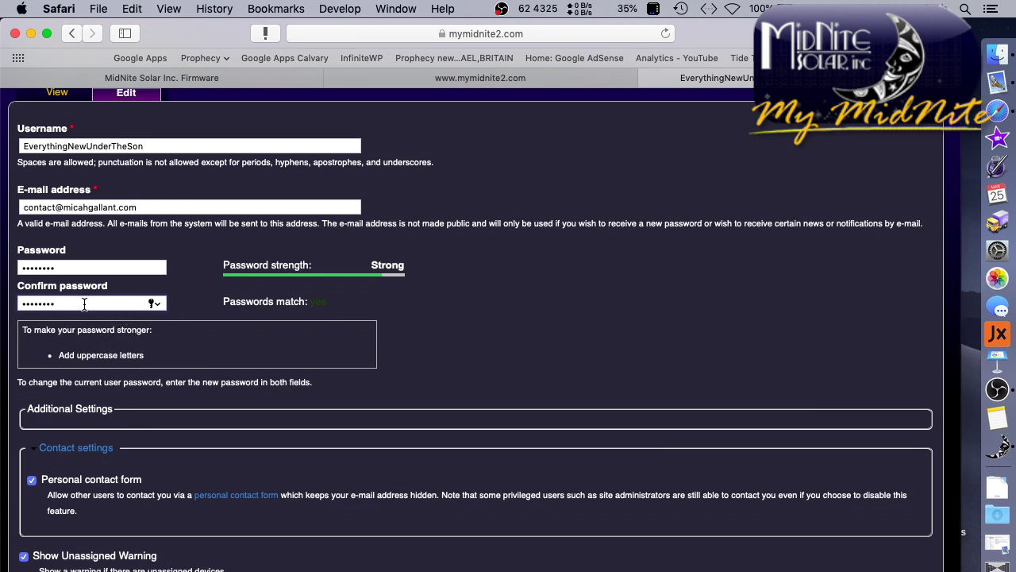
pyautogui.scroll(-2, 84, 304)
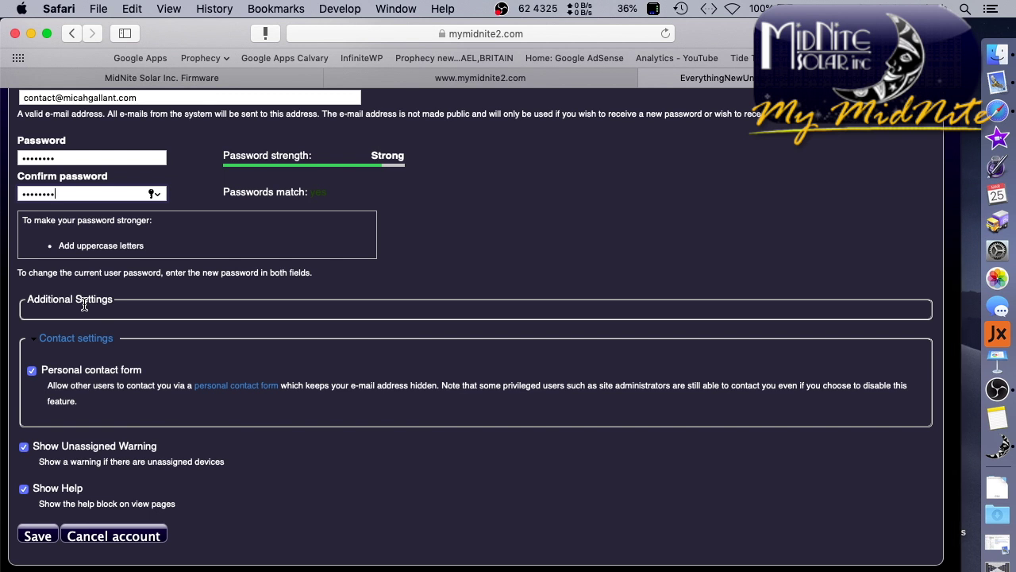
pyautogui.scroll(-1, 84, 304)
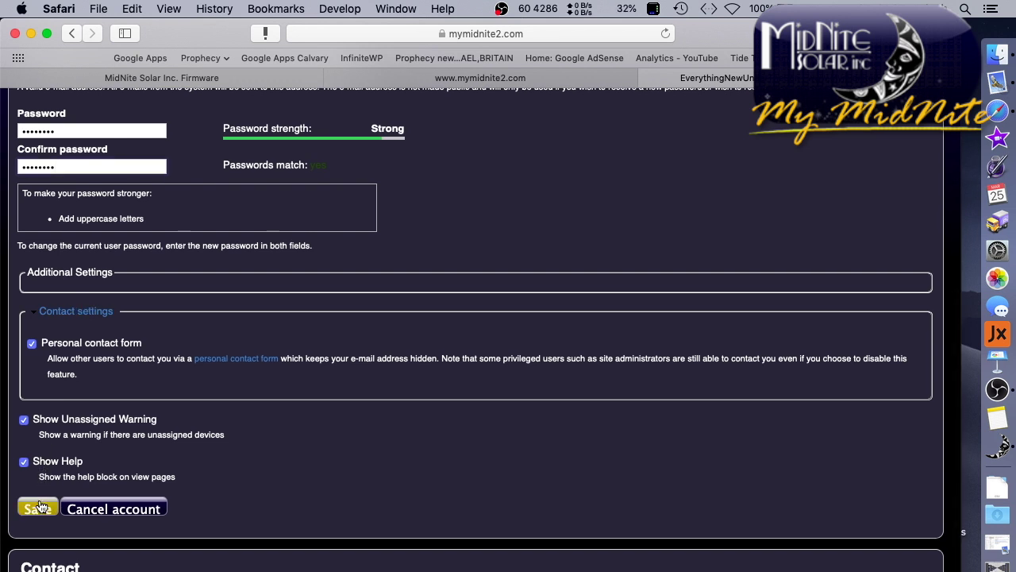
pyautogui.click(39, 506)
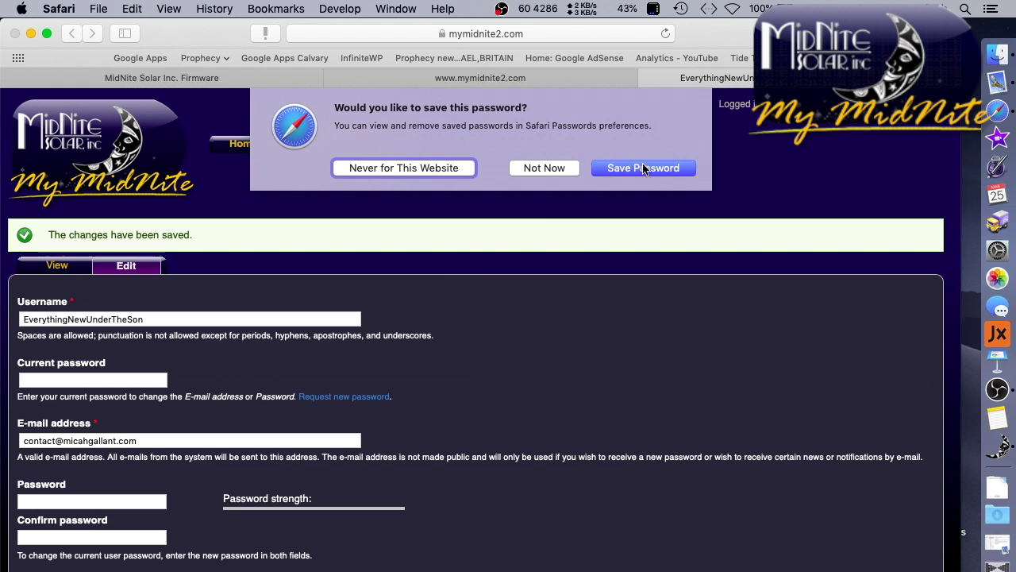
pyautogui.click(643, 168)
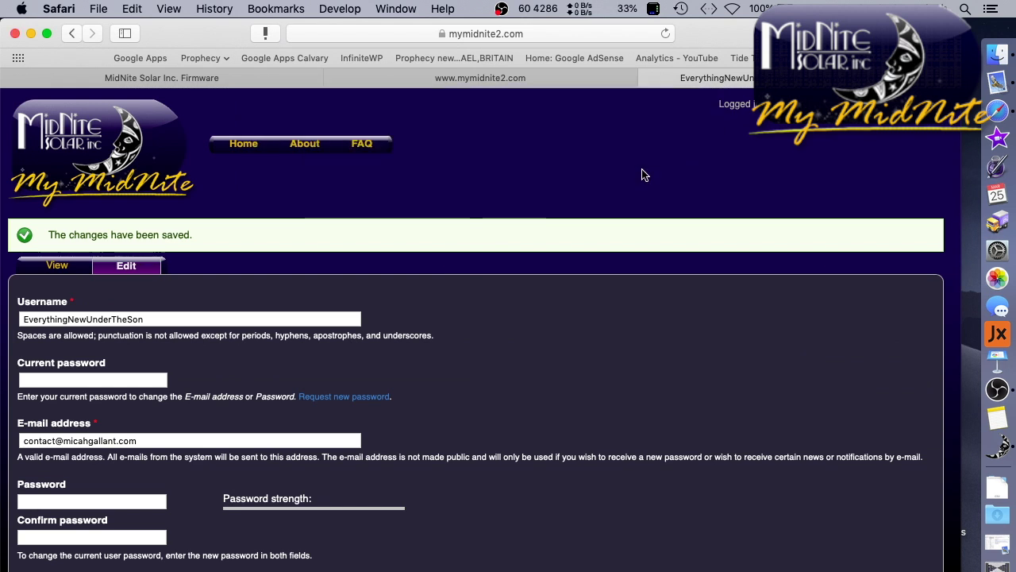
pyautogui.scroll(-5, 634, 308)
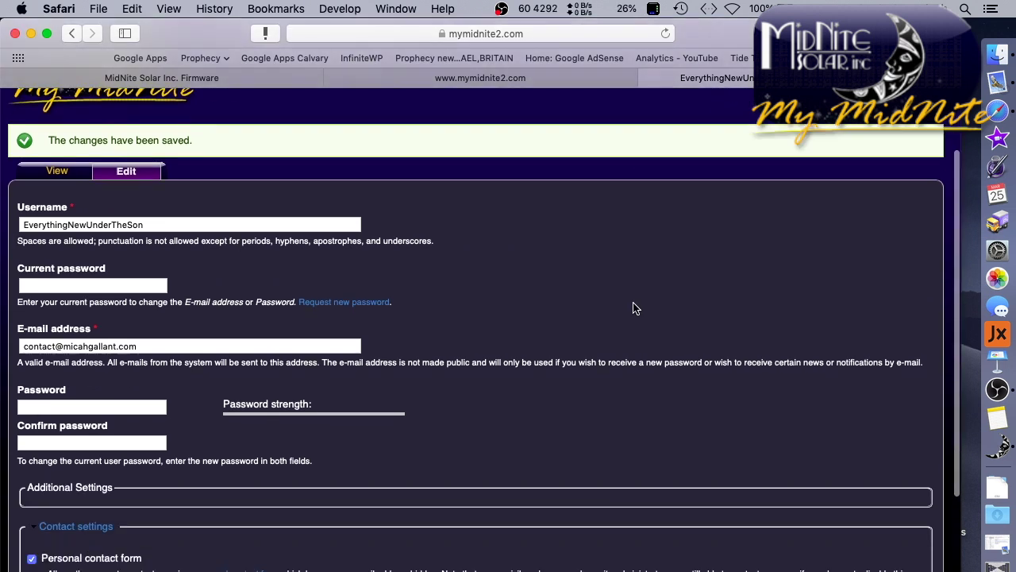
pyautogui.scroll(-3, 634, 308)
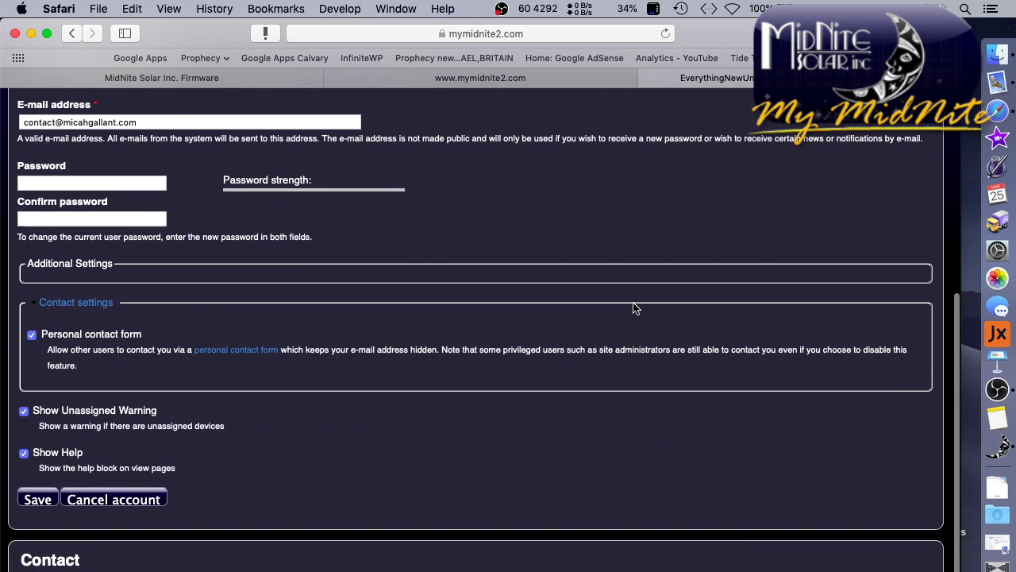
pyautogui.scroll(8, 640, 243)
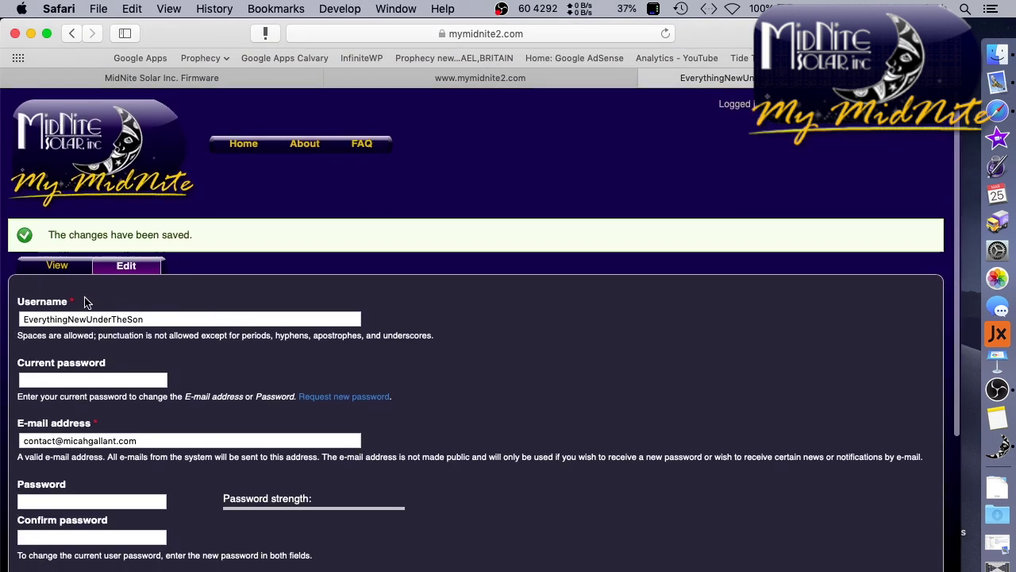
pyautogui.click(59, 268)
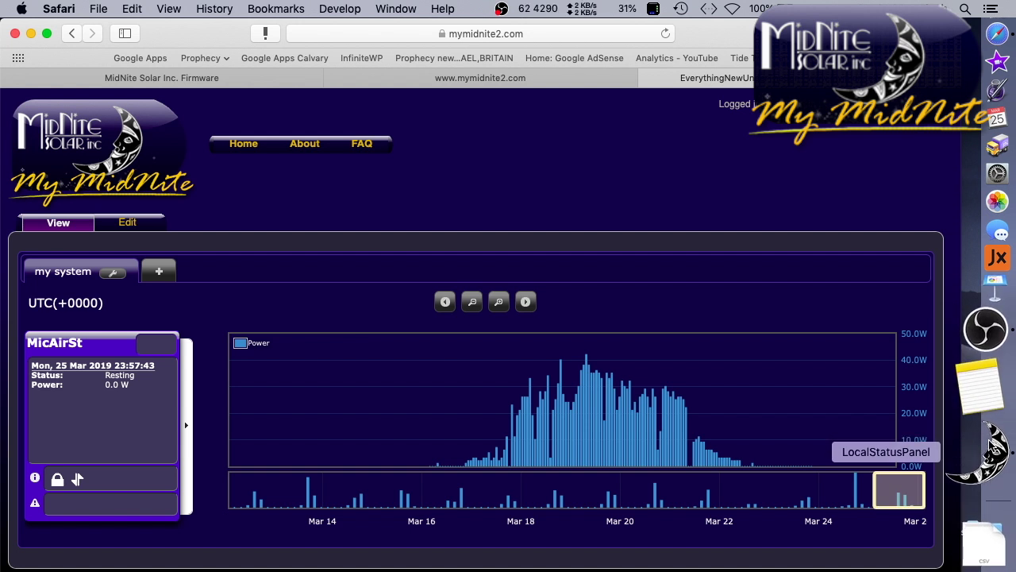
# Step: Briefly open and close LocalStatusPanel, returning to the Mar 14–25 power chart
pyautogui.click(994, 448)
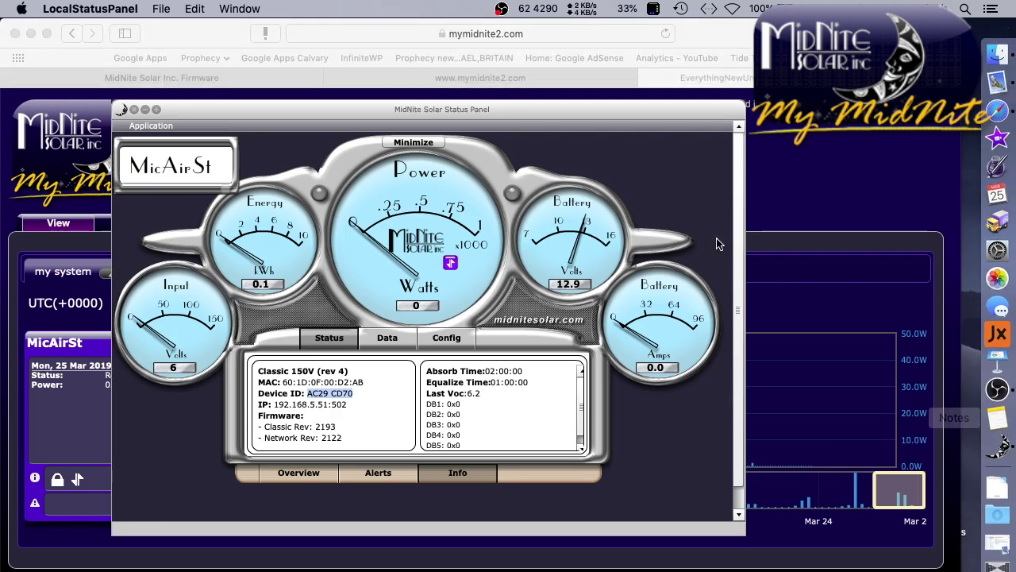
pyautogui.click(134, 109)
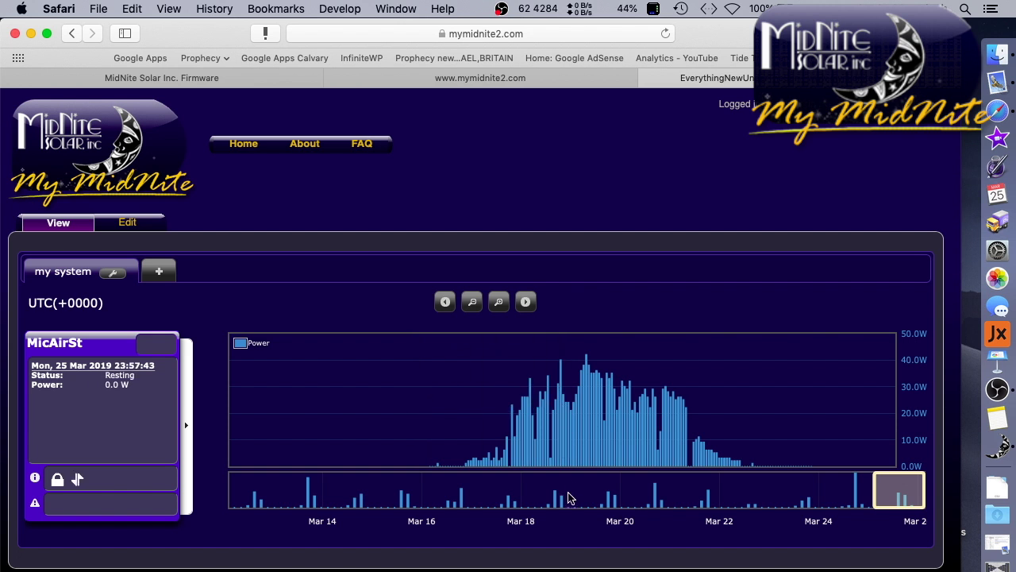
# Step: Step the power chart through Mar 19–22 and read the peak power value
pyautogui.click(606, 504)
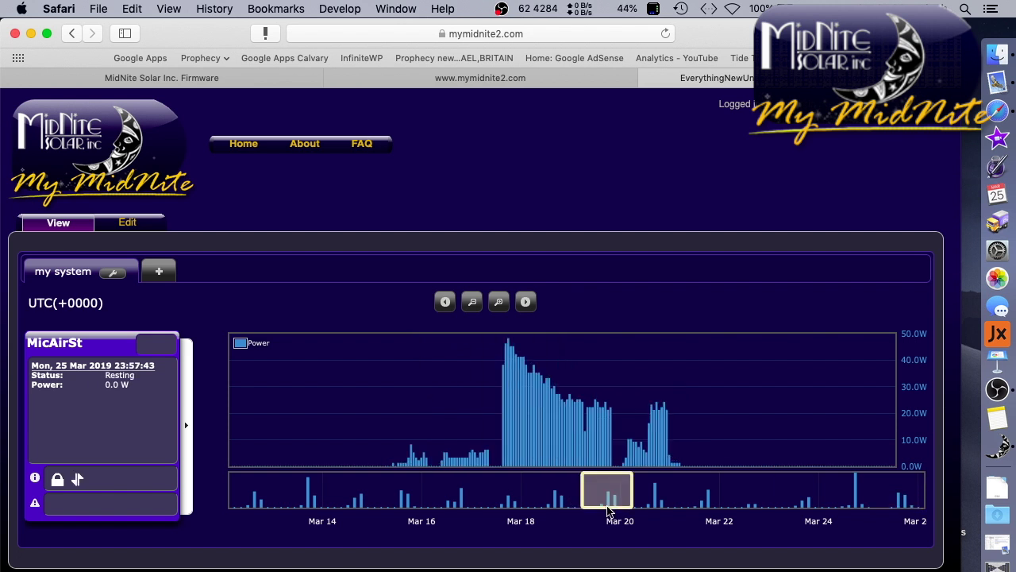
pyautogui.click(653, 503)
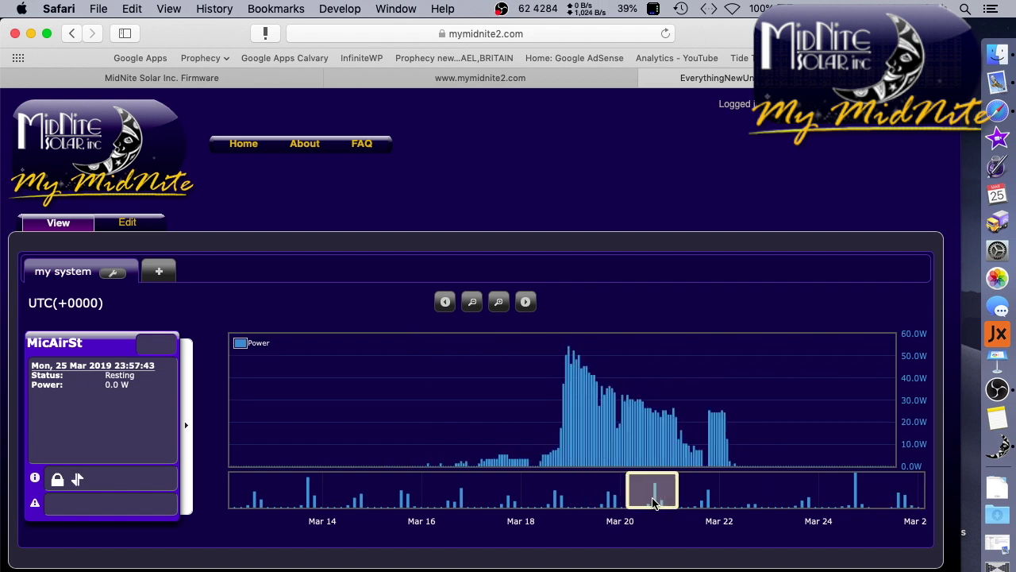
pyautogui.click(708, 504)
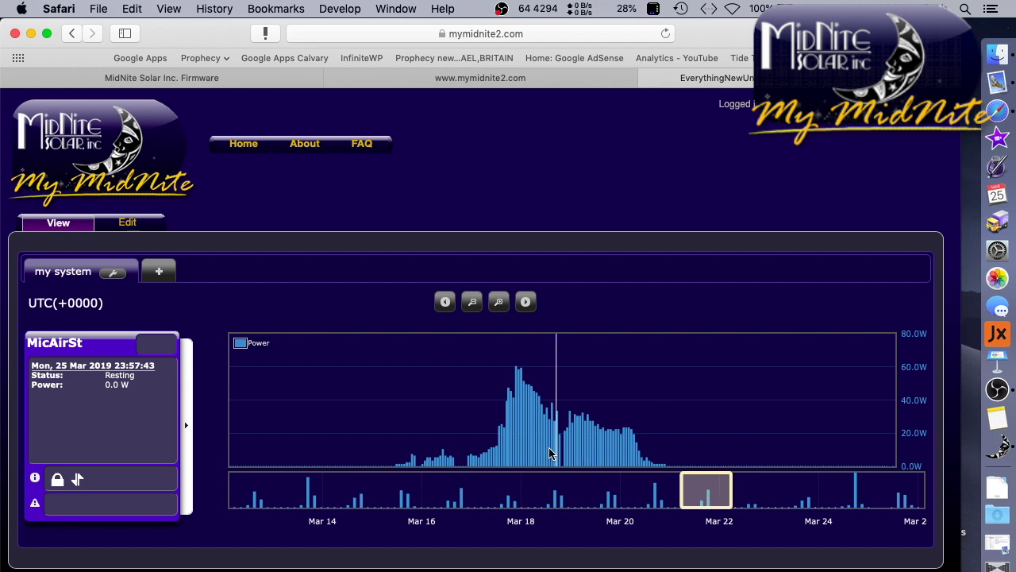
pyautogui.click(516, 373)
# Step: Jump the chart back to Mar 13–16, then forward to Mar 24–25
pyautogui.click(302, 497)
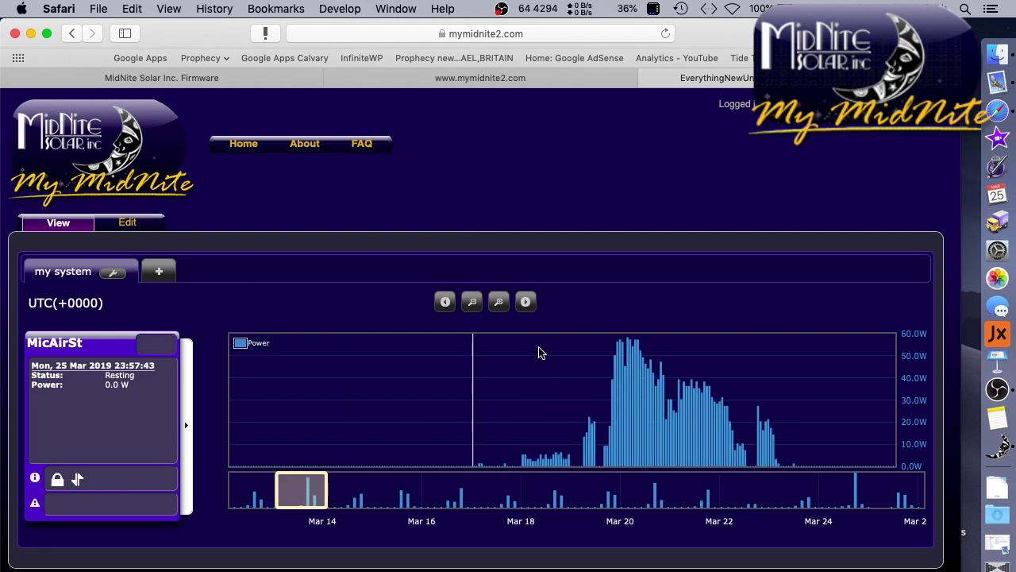
pyautogui.click(451, 499)
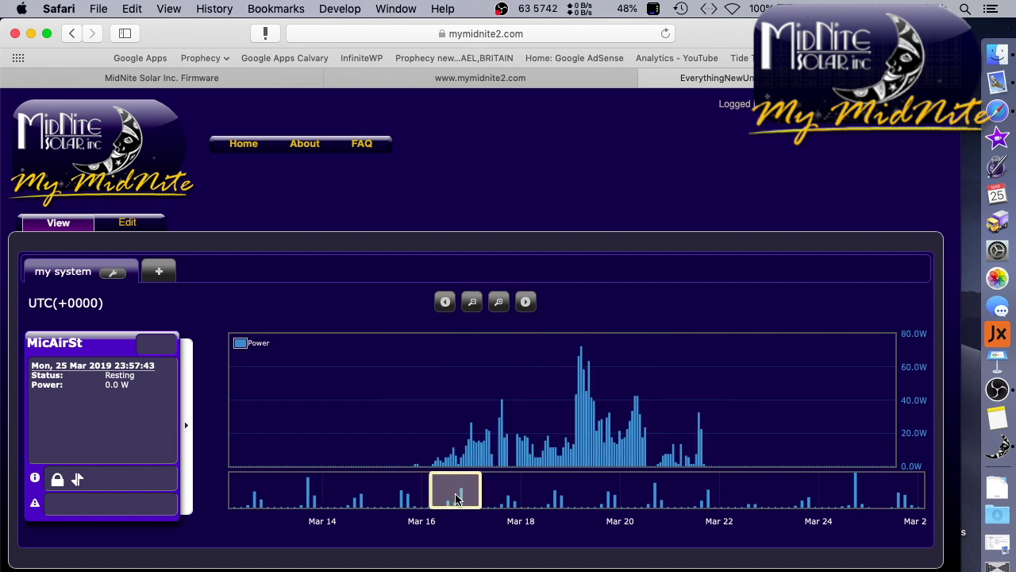
pyautogui.click(860, 493)
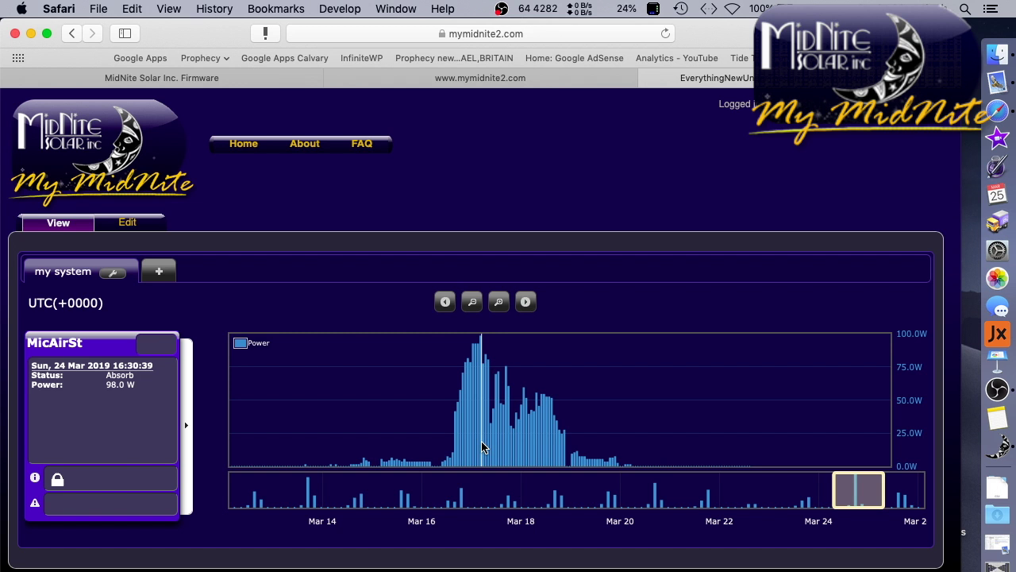
# Step: Move the chart to the latest days, showing a broad curve peaking near 42 W
pyautogui.click(902, 508)
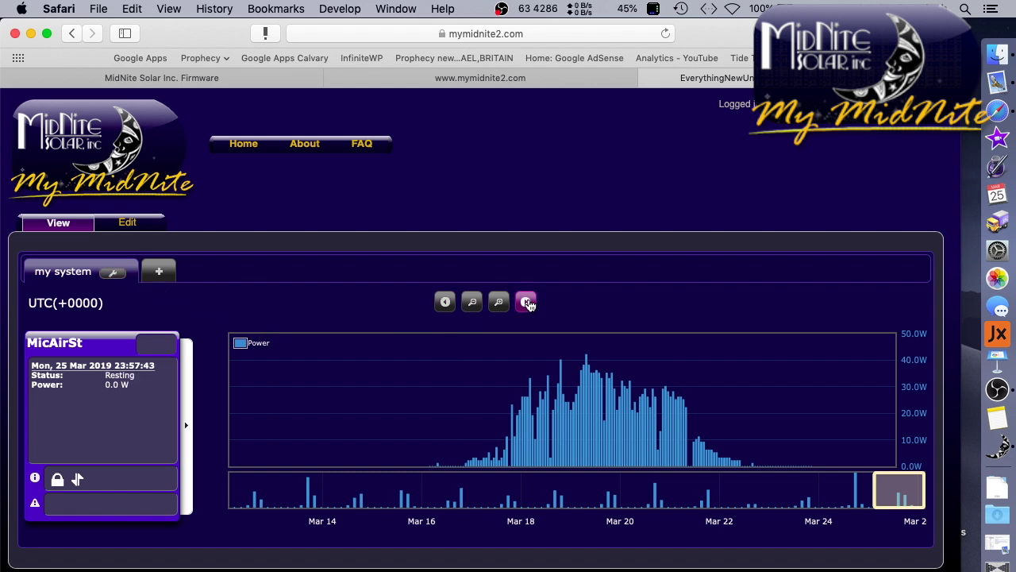
pyautogui.scroll(-1, 788, 352)
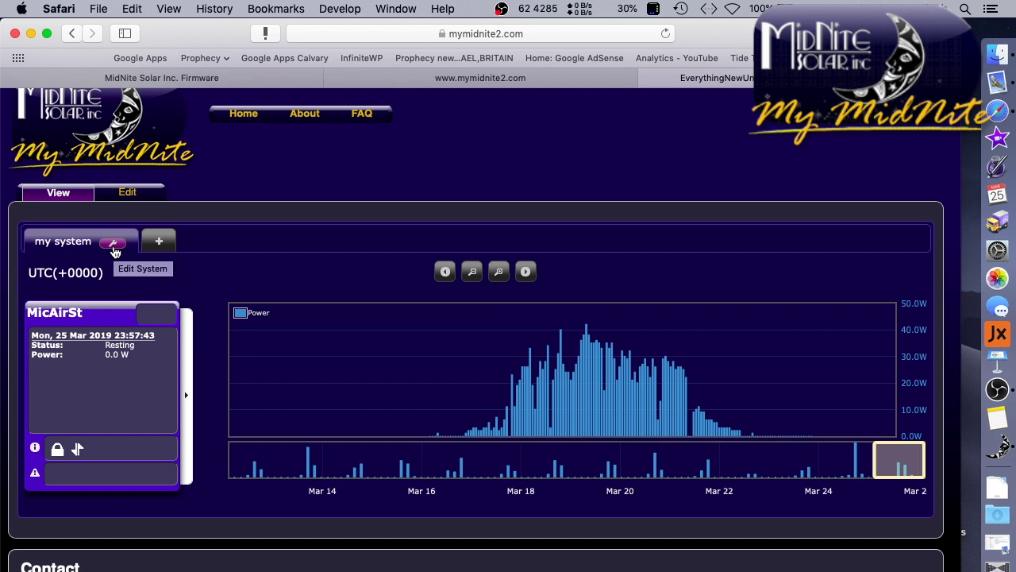
# Step: Review the system's management settings, keeping UTC region and checking the devices and delete options
pyautogui.click(114, 243)
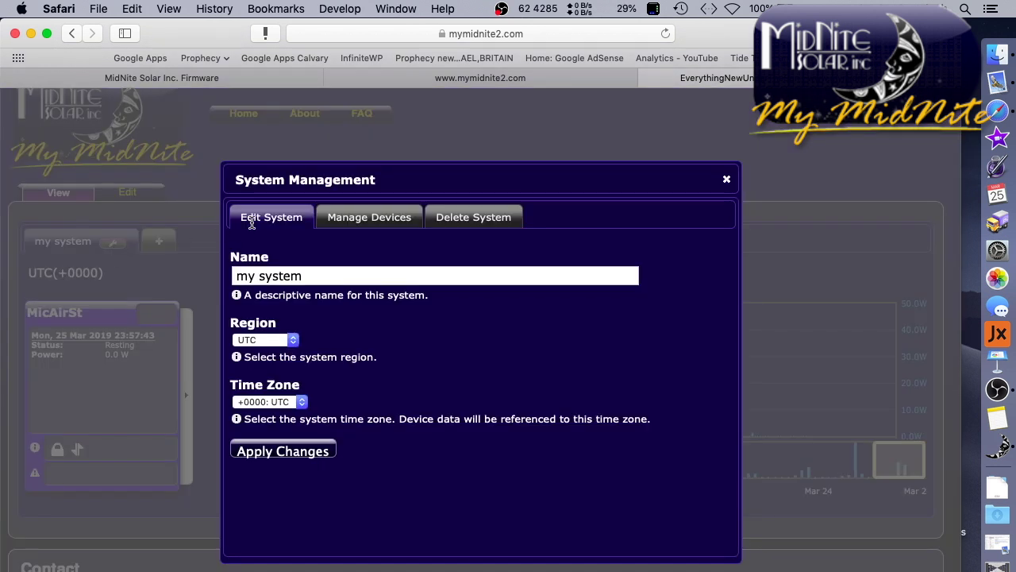
pyautogui.click(293, 341)
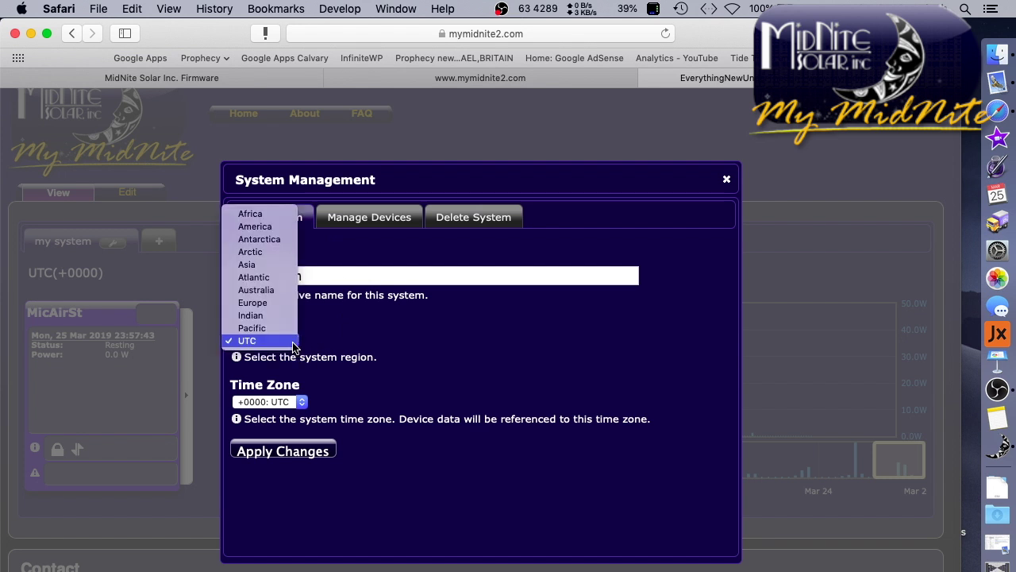
pyautogui.click(359, 332)
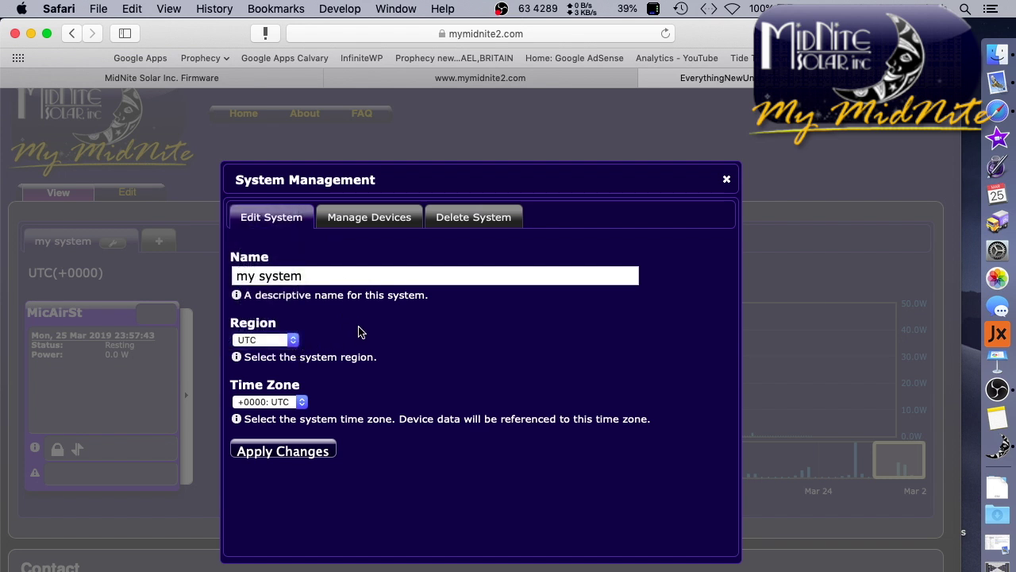
pyautogui.click(355, 220)
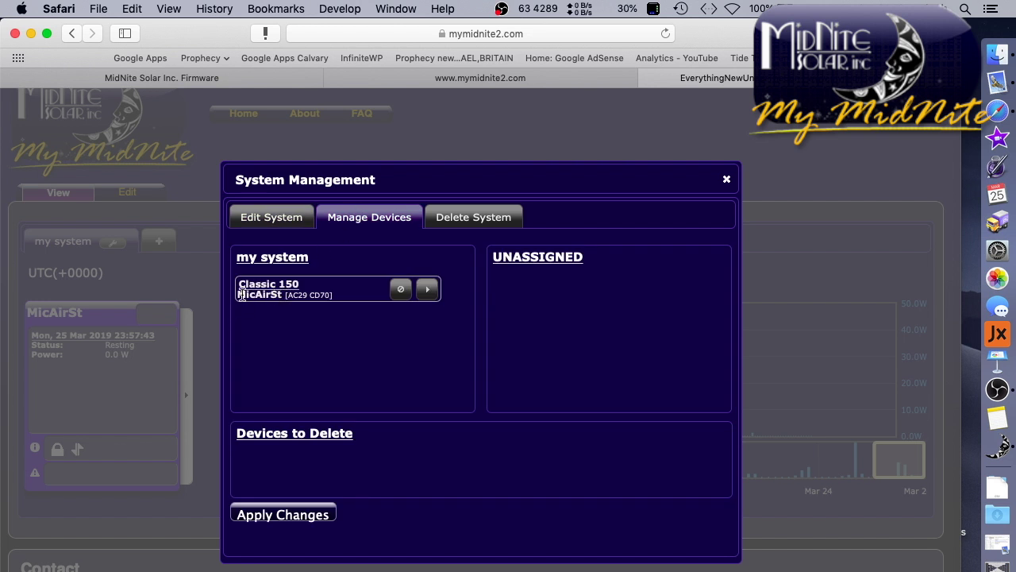
pyautogui.click(443, 217)
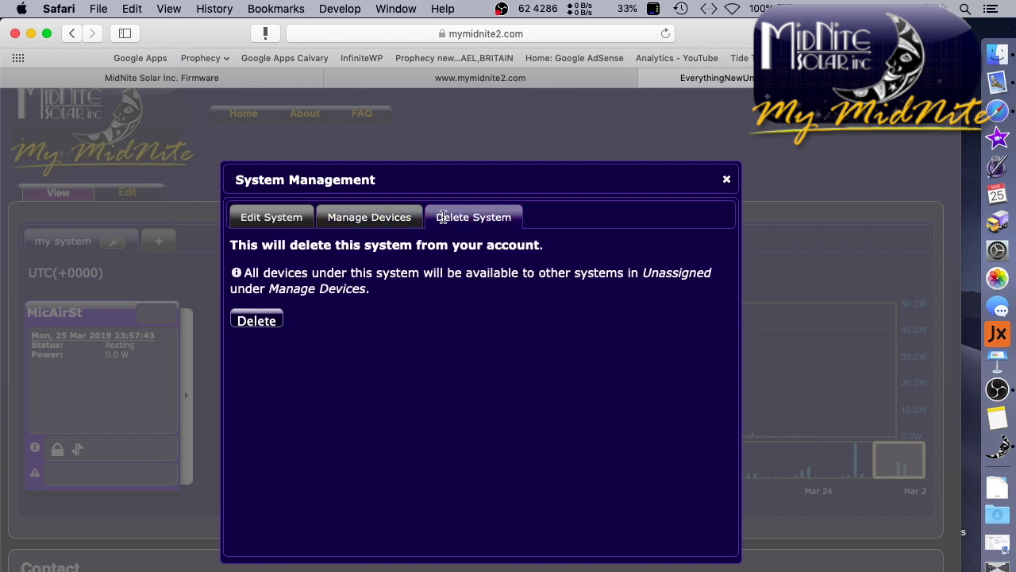
pyautogui.click(289, 222)
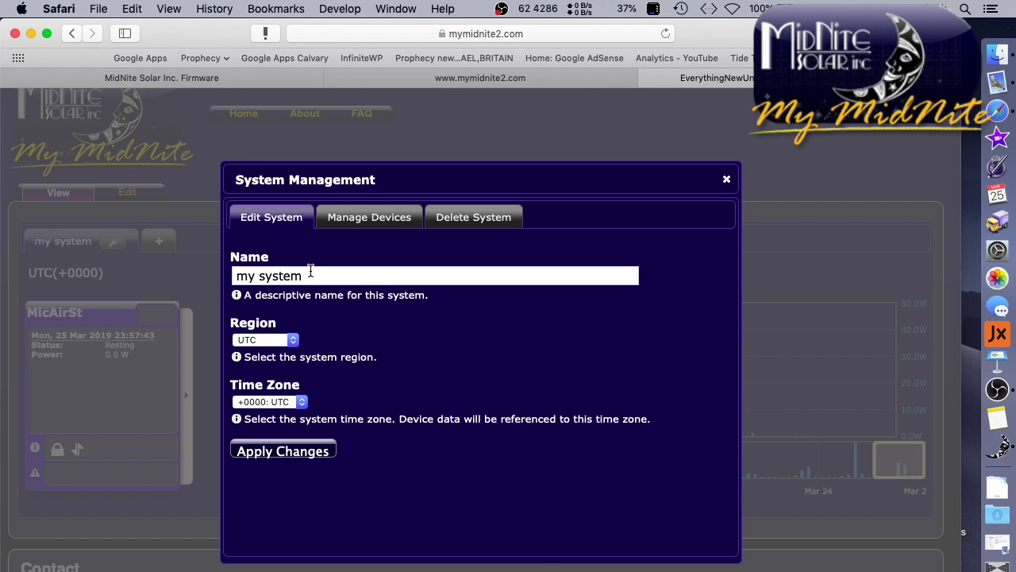
pyautogui.click(357, 217)
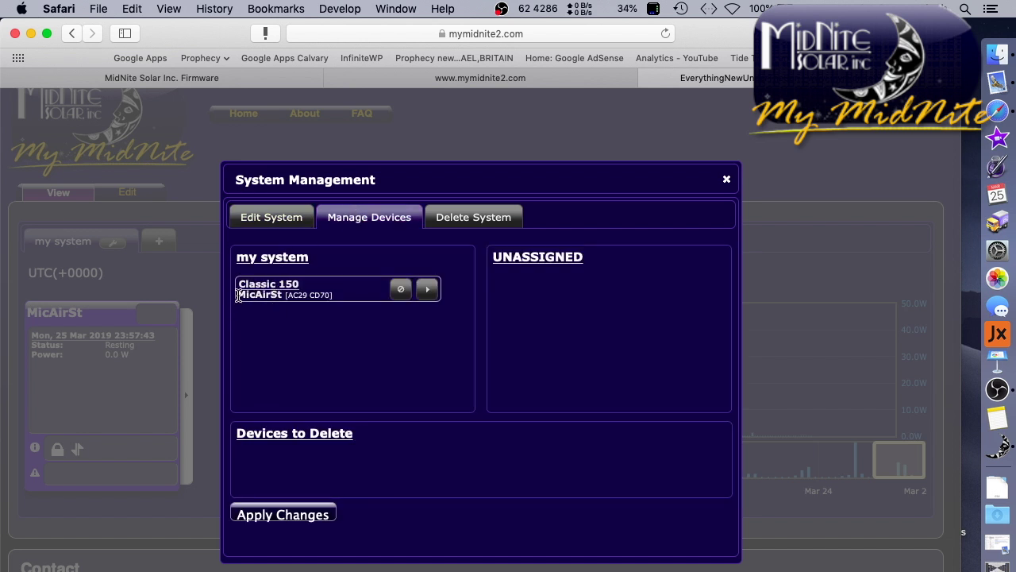
pyautogui.click(274, 218)
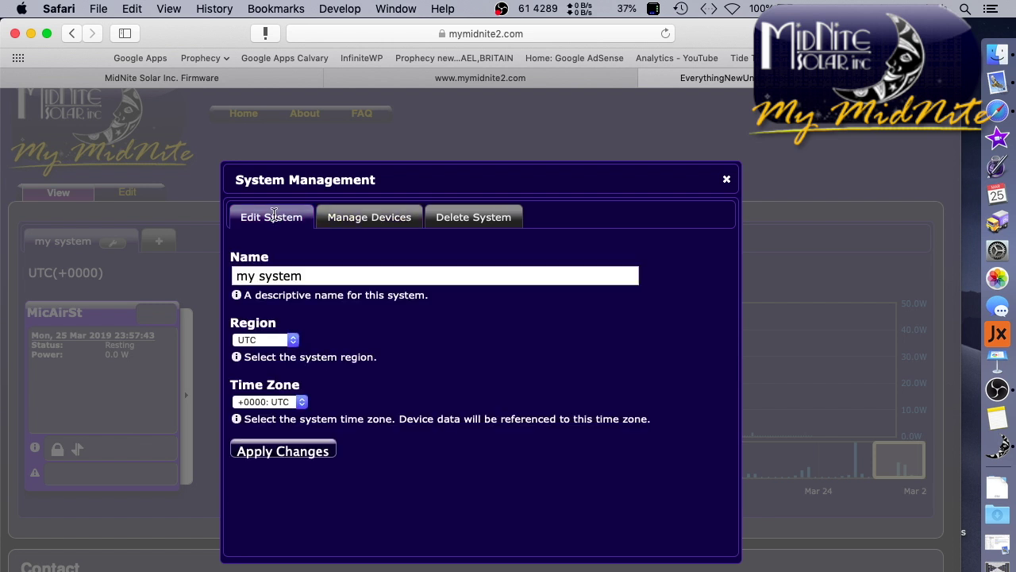
# Step: Replace the system name with MicAirSt and apply the changes
pyautogui.tripleClick(306, 277)
pyautogui.write('MicAirSt')
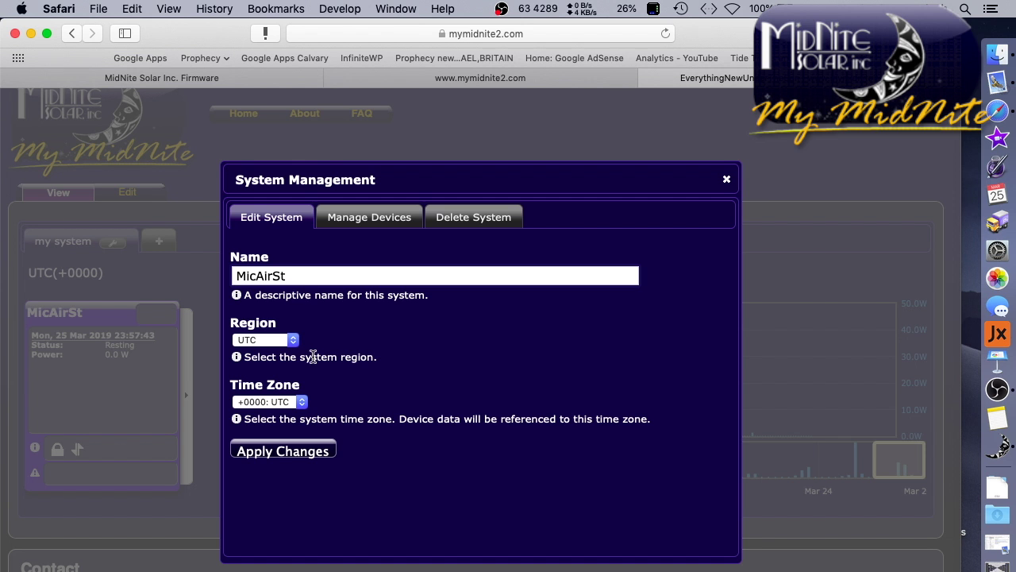
pyautogui.click(270, 453)
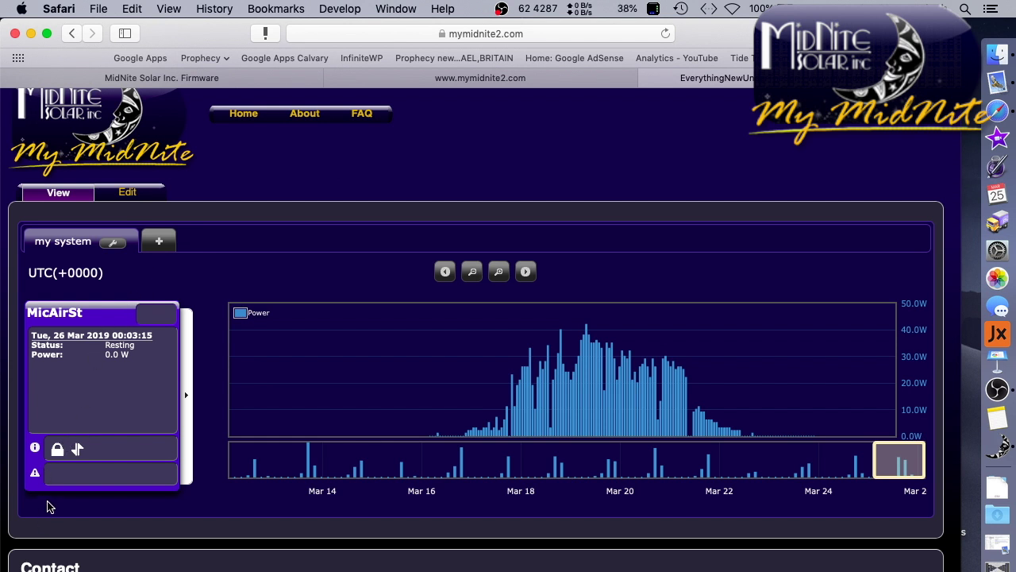
pyautogui.scroll(2, 45, 484)
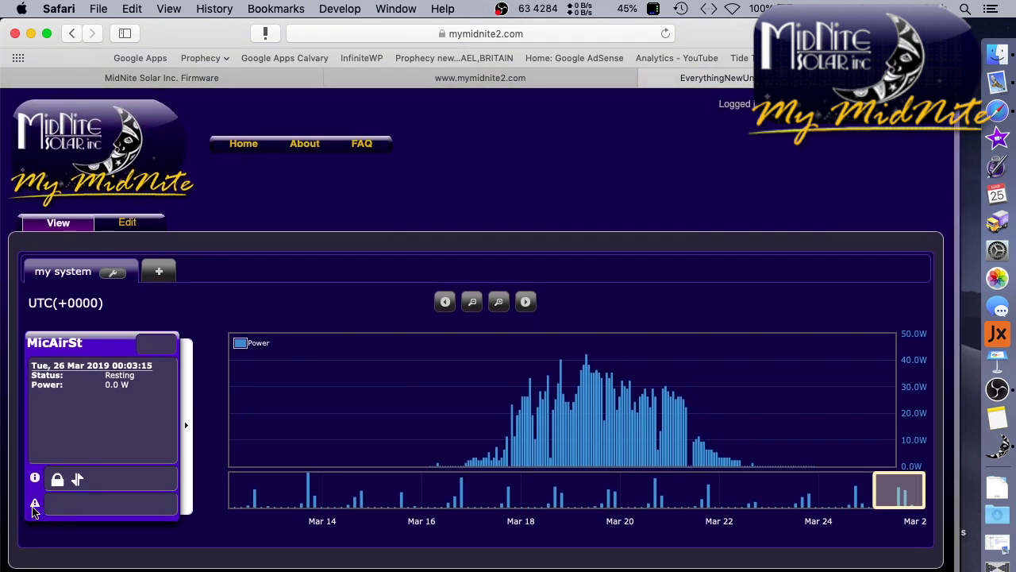
# Step: Dismiss the Add Systems and Devices form and reopen management for 'my system'
pyautogui.scroll(-2, 34, 508)
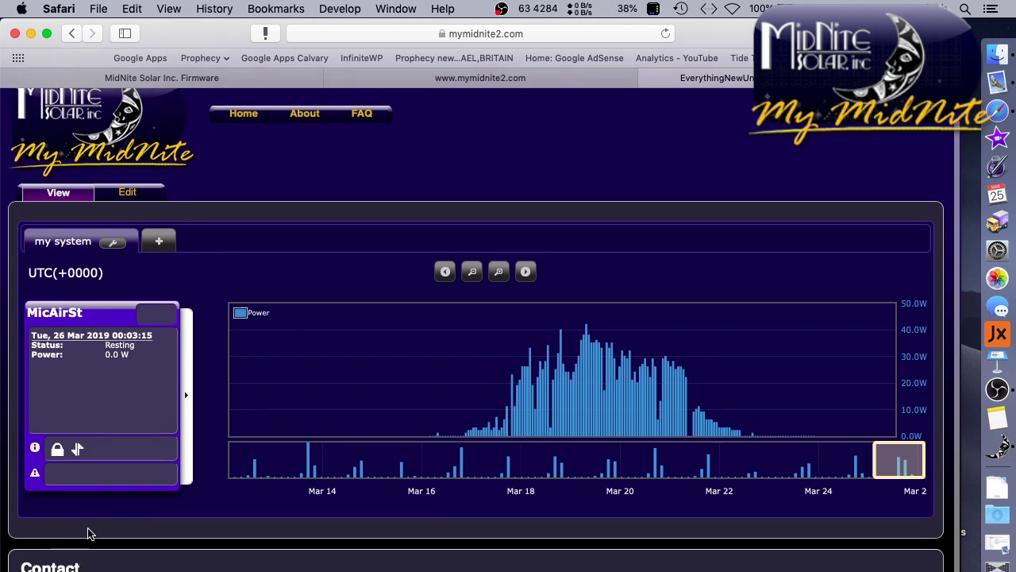
pyautogui.scroll(2, 86, 533)
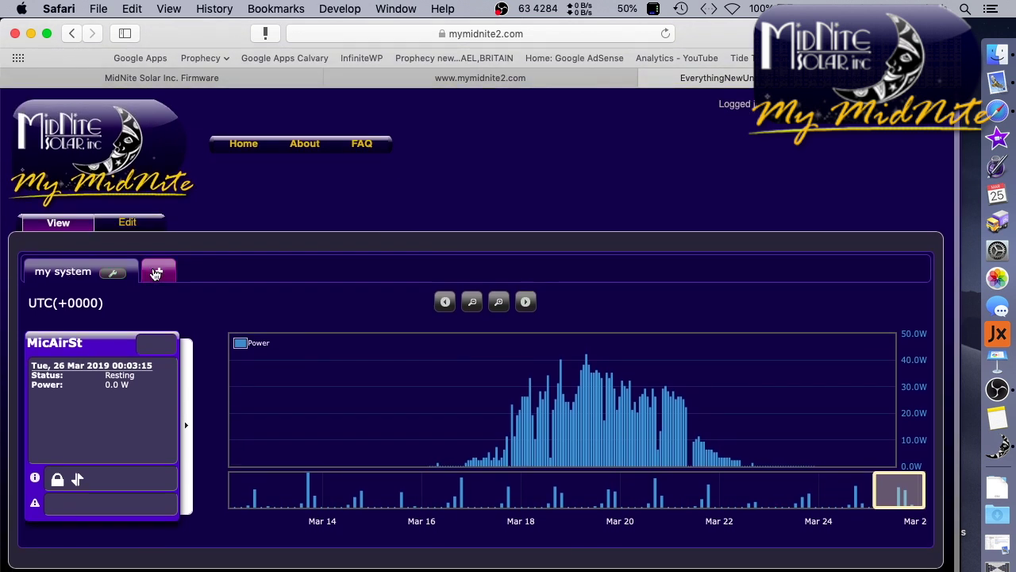
pyautogui.click(157, 273)
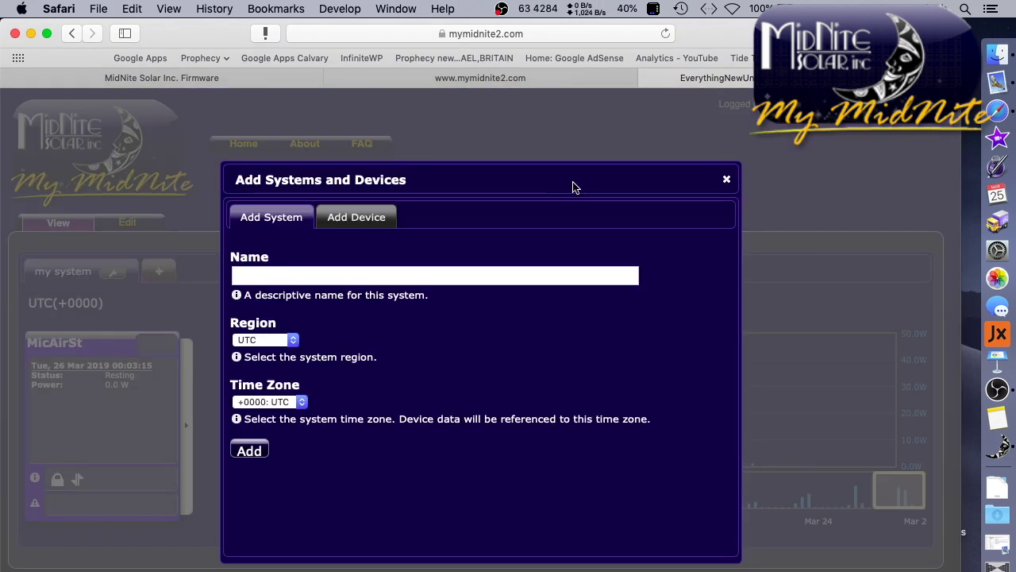
pyautogui.click(727, 181)
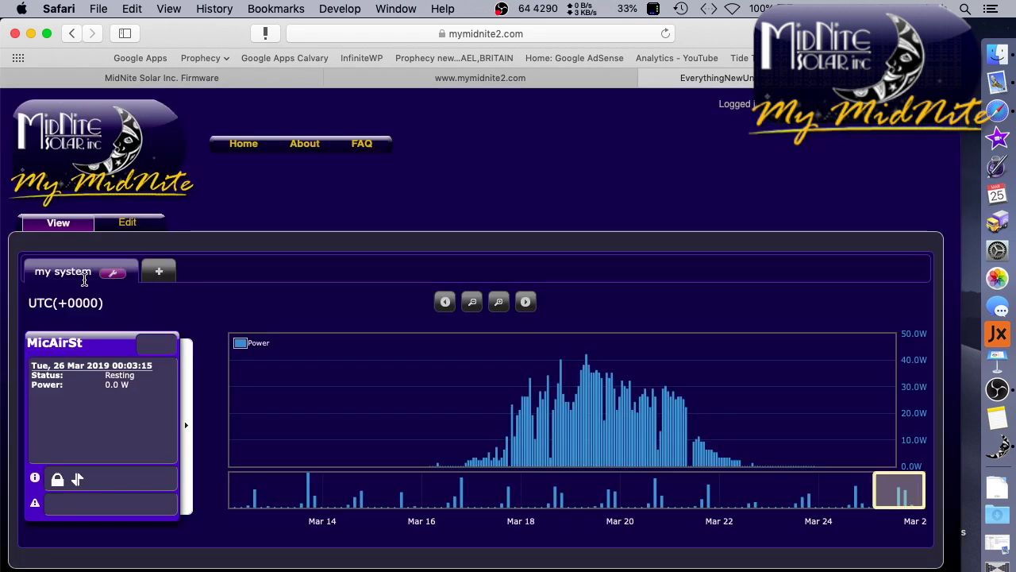
pyautogui.click(113, 274)
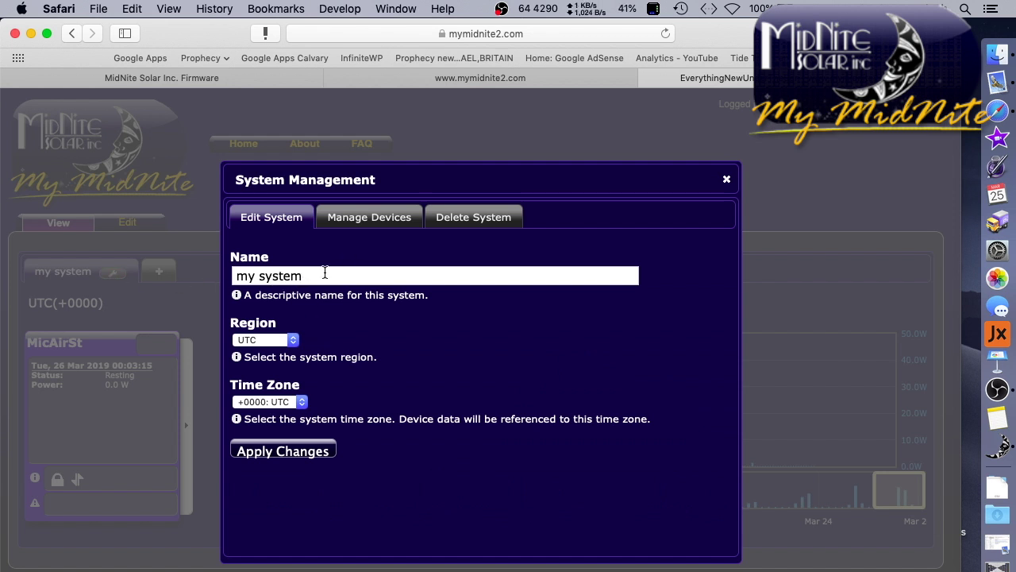
# Step: Replace the system name with 'MIcAirStr' and apply the change
pyautogui.moveTo(311, 274); pyautogui.dragTo(193, 271)
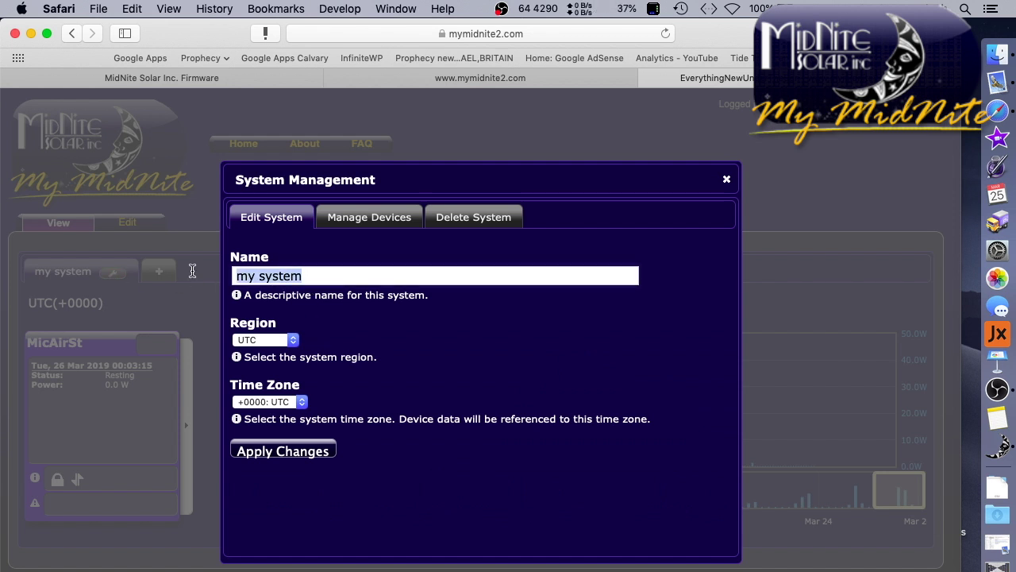
pyautogui.write('MI')
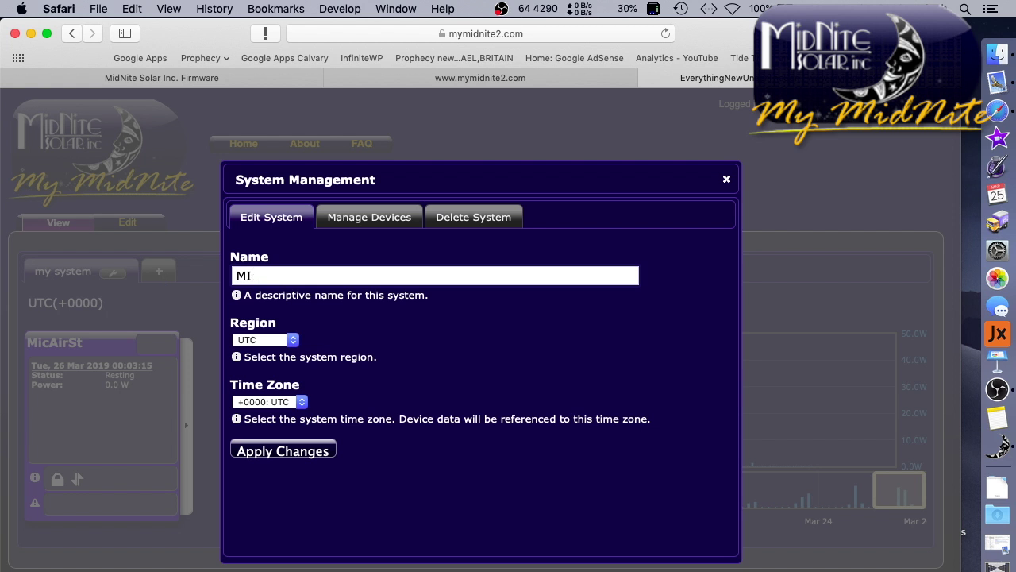
pyautogui.write('cAirStr')
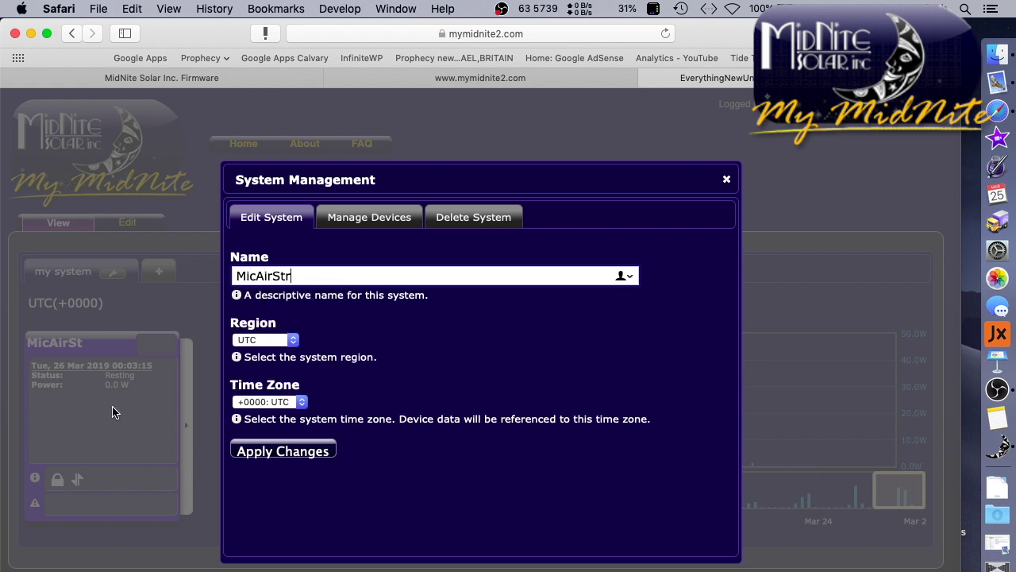
pyautogui.click(279, 458)
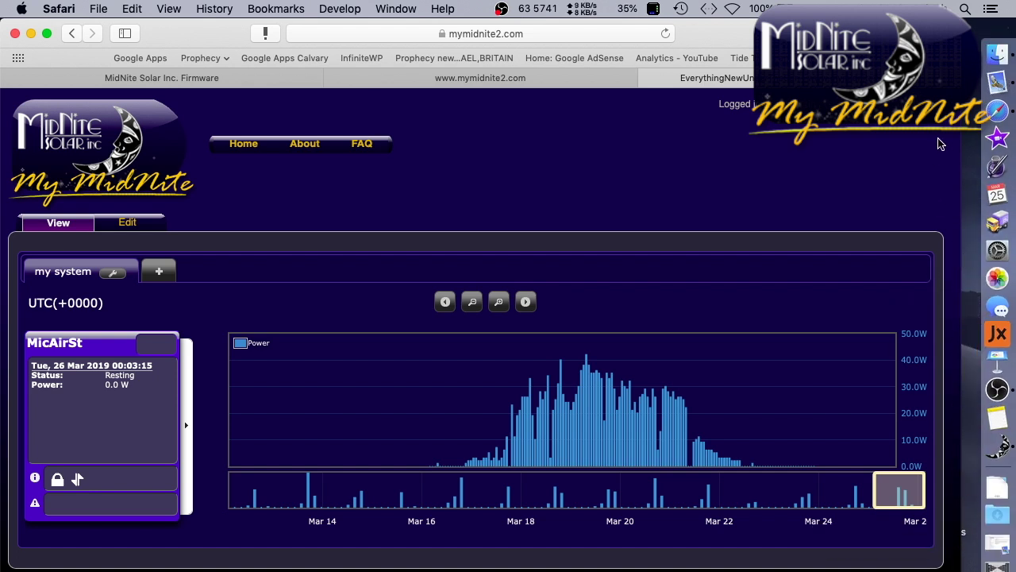
pyautogui.hotkey('ctrl', 'Up')
pyautogui.click(760, 208)
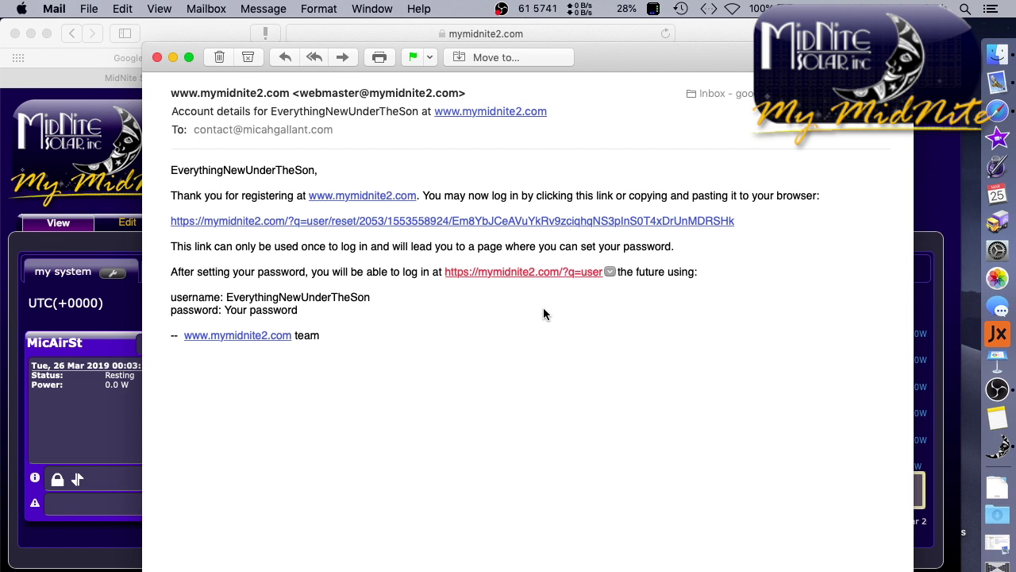
pyautogui.moveTo(298, 310); pyautogui.dragTo(171, 298)
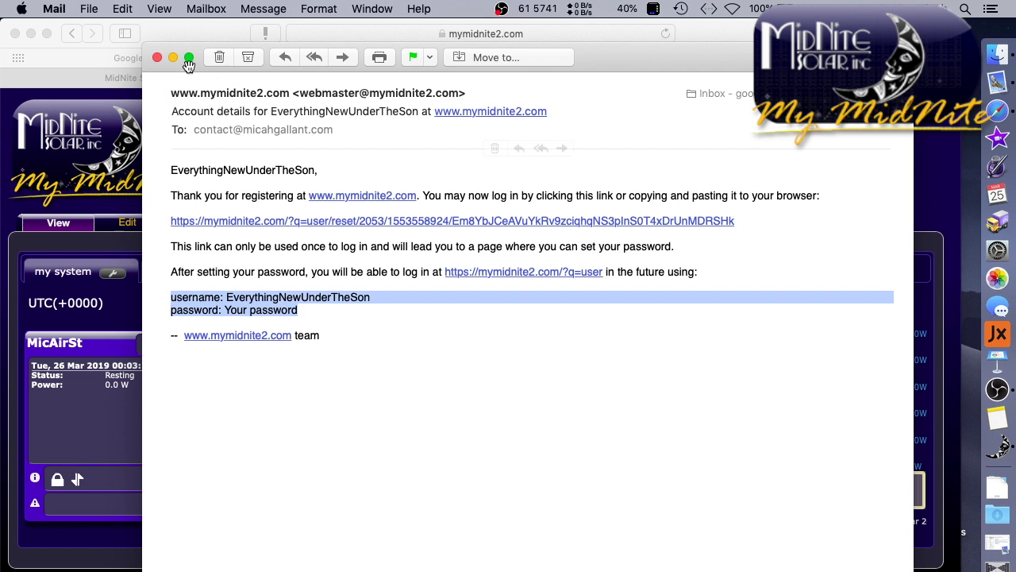
pyautogui.click(199, 30)
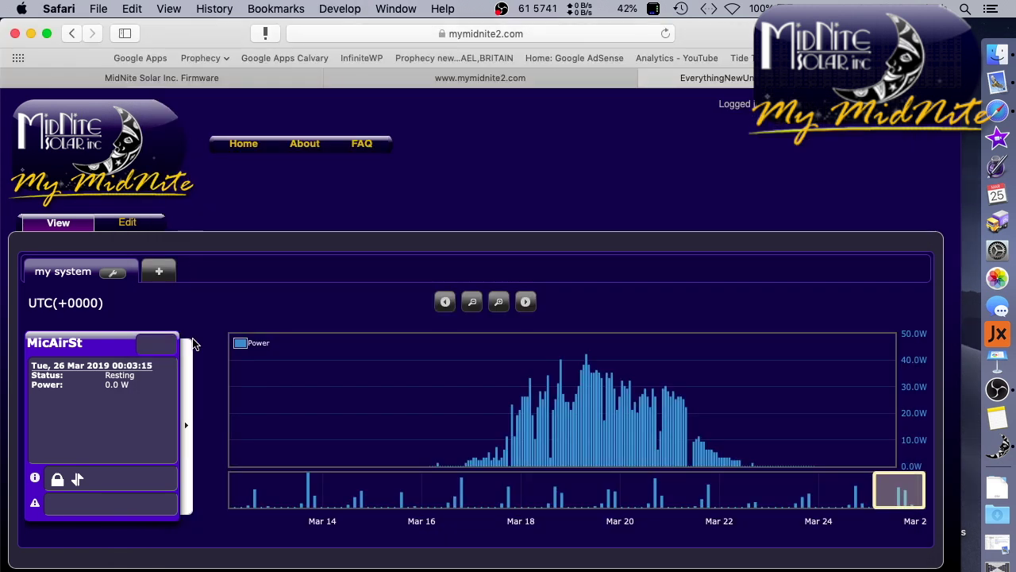
# Step: Add PV Volts, Class Amps, SOC and Energy series to the power chart
pyautogui.click(191, 390)
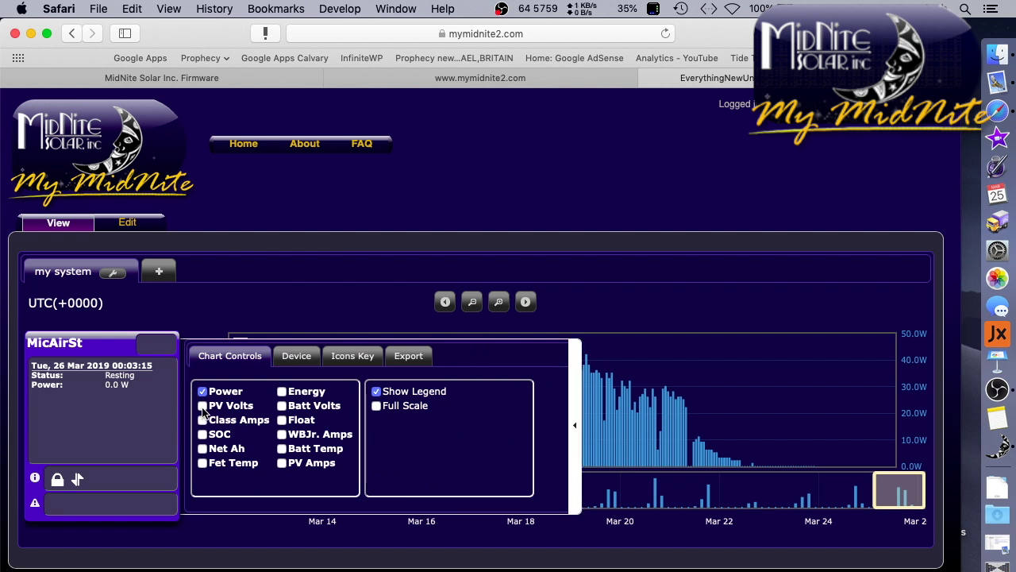
pyautogui.click(203, 406)
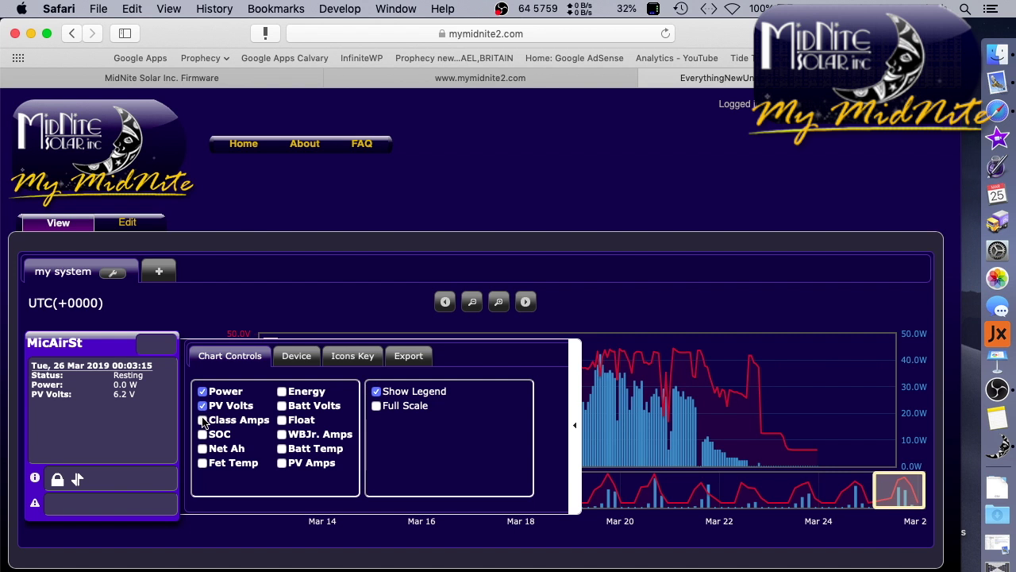
pyautogui.click(203, 420)
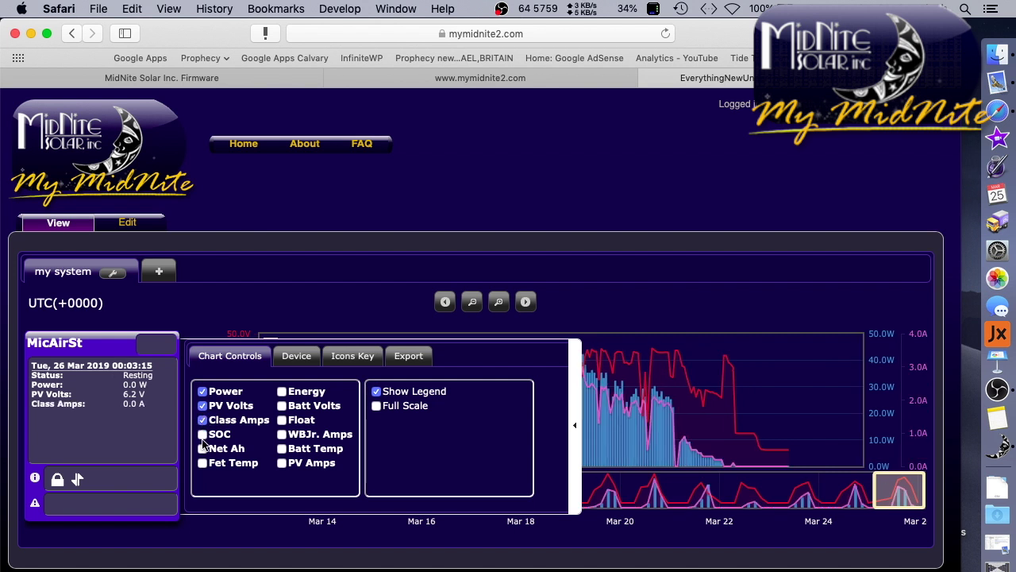
pyautogui.click(202, 434)
pyautogui.click(282, 391)
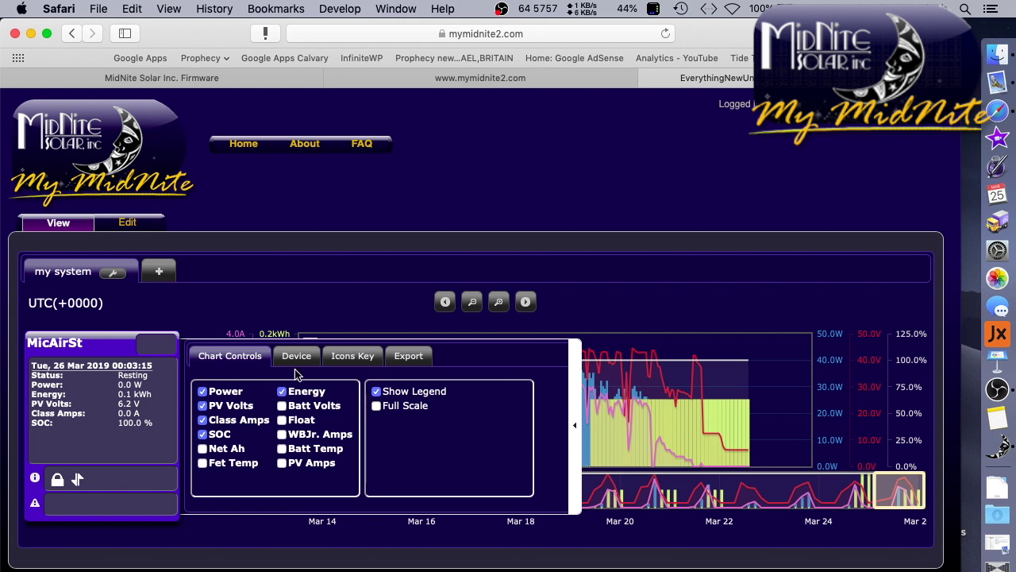
# Step: View the Classic 150 device details, showing firmware revision 2193
pyautogui.click(291, 363)
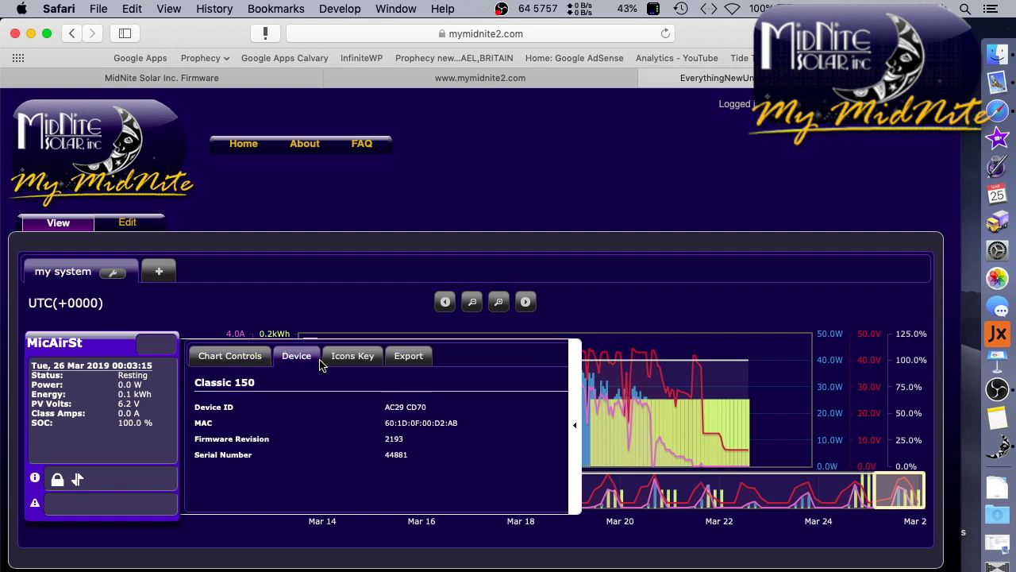
pyautogui.click(252, 363)
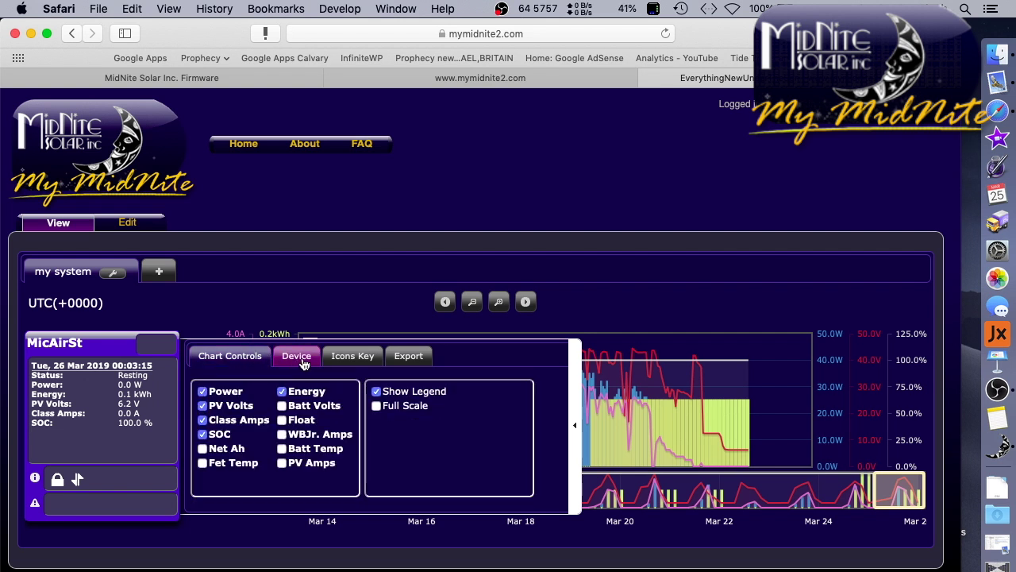
pyautogui.click(376, 405)
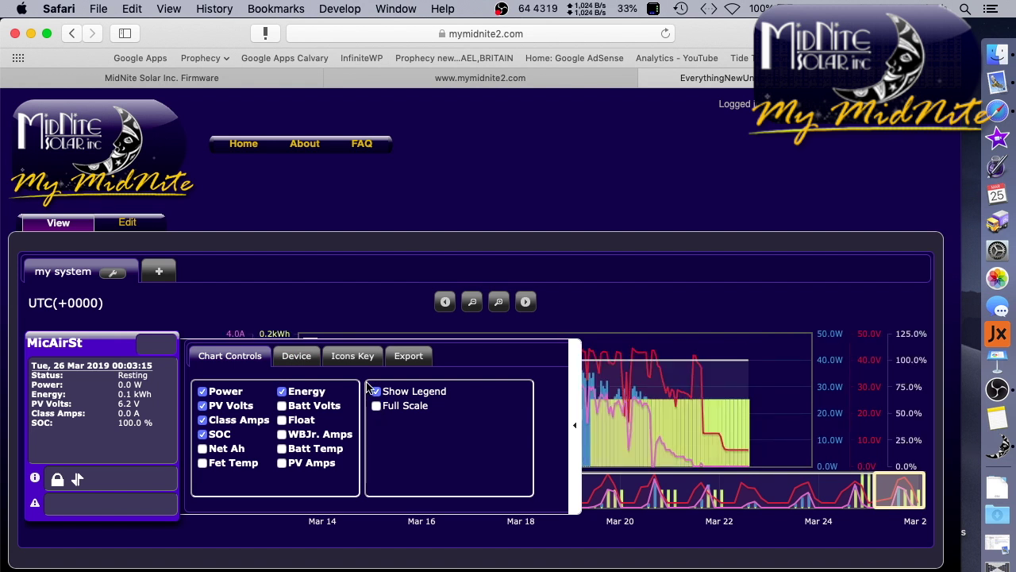
pyautogui.click(288, 357)
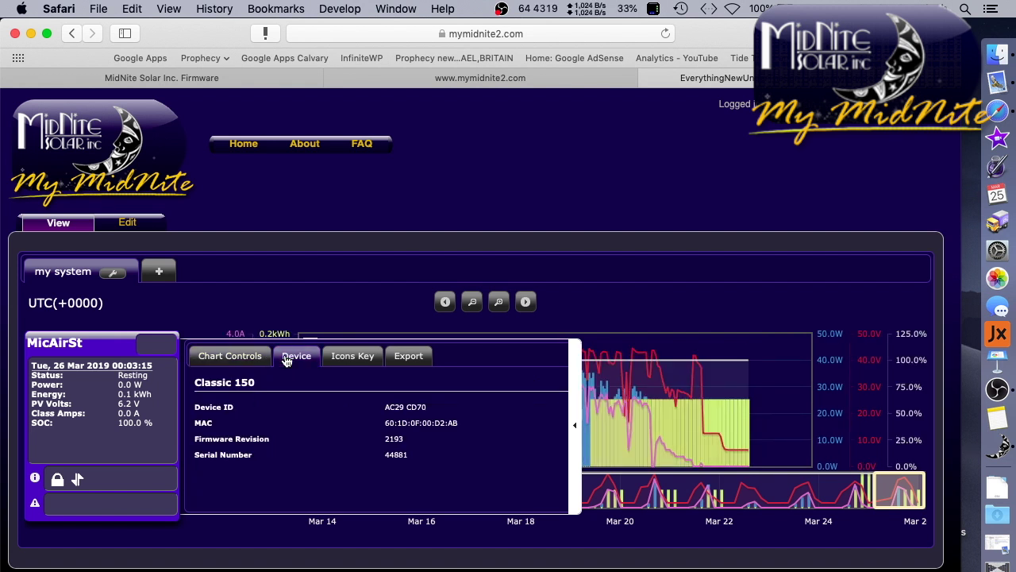
# Step: Show the Icons Key and read the Password Enabled and Partial shading detected descriptions
pyautogui.click(351, 362)
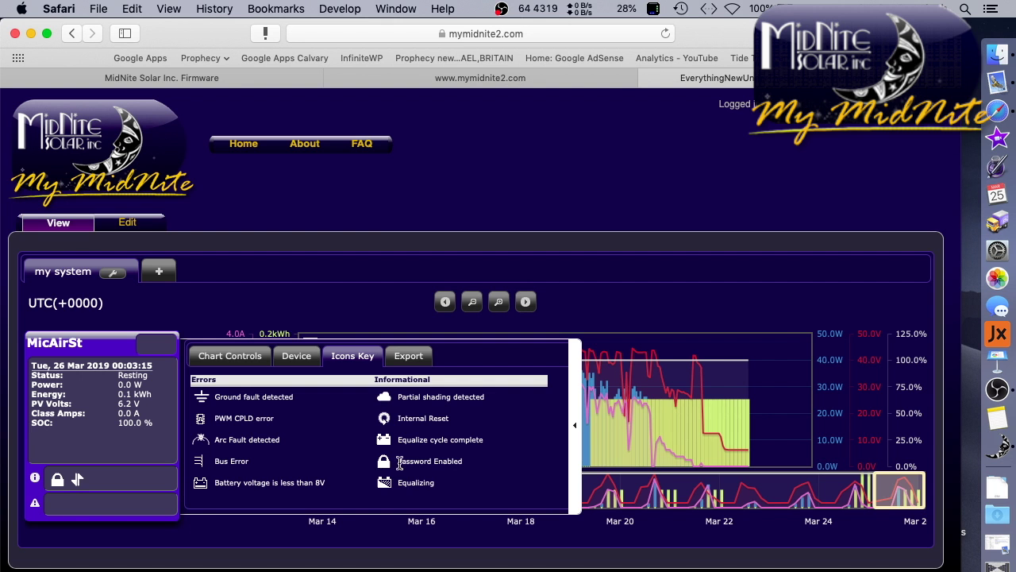
pyautogui.moveTo(397, 464); pyautogui.dragTo(479, 465)
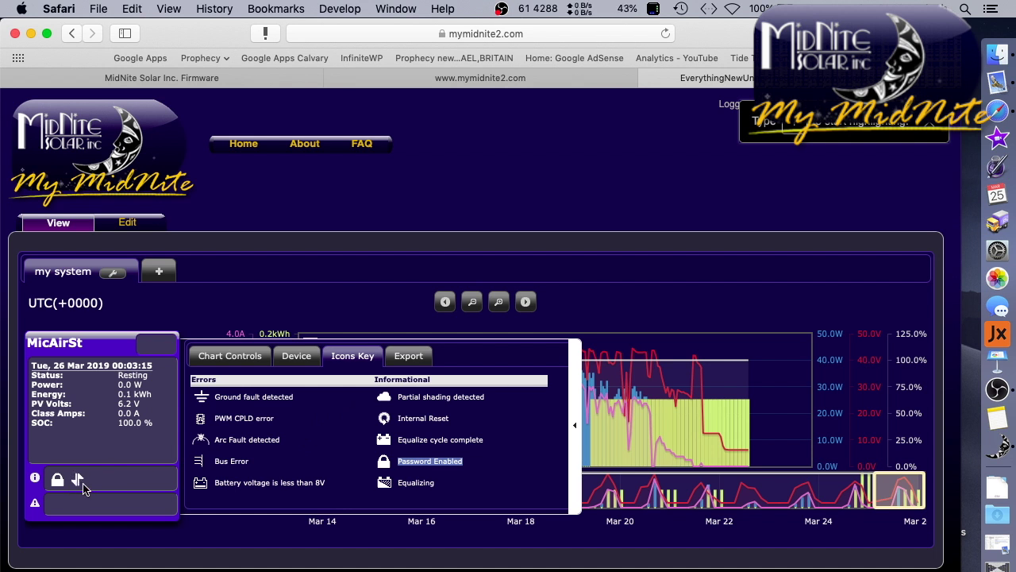
pyautogui.moveTo(81, 482)
pyautogui.moveTo(399, 396); pyautogui.dragTo(500, 387)
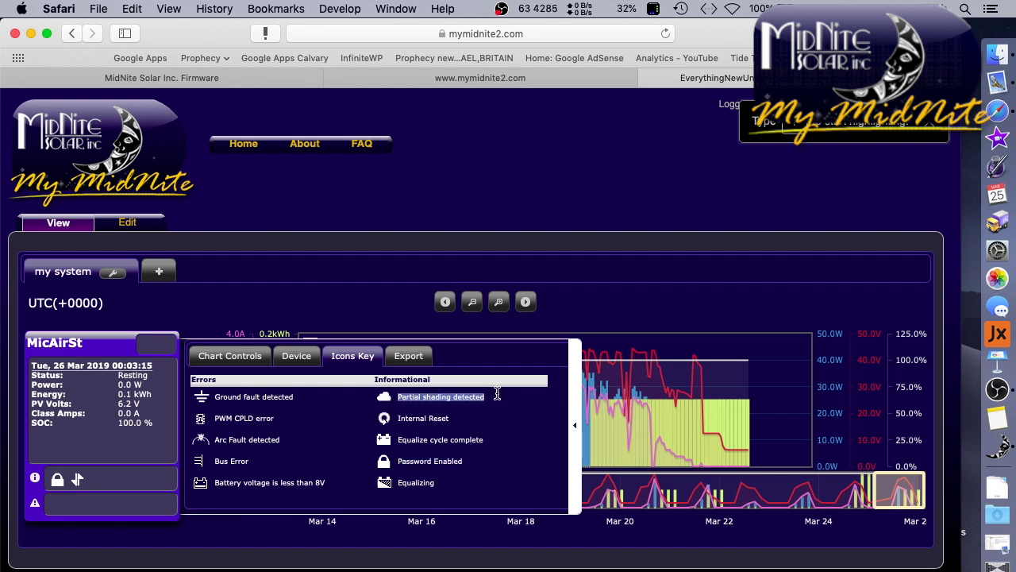
pyautogui.click(409, 356)
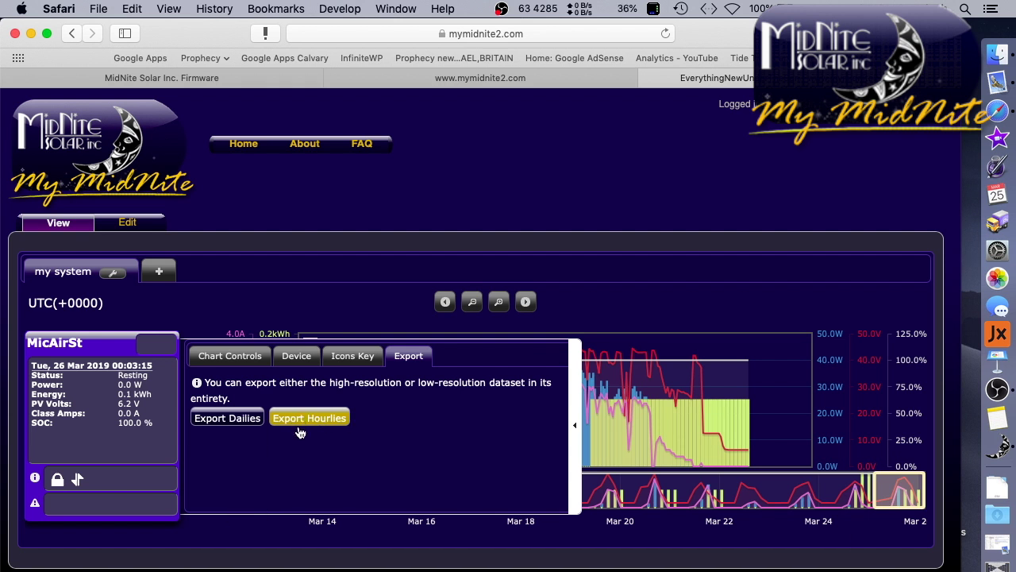
# Step: Download the logged dataset export and show the 'Unknown' file in the Desktop folder
pyautogui.click(238, 424)
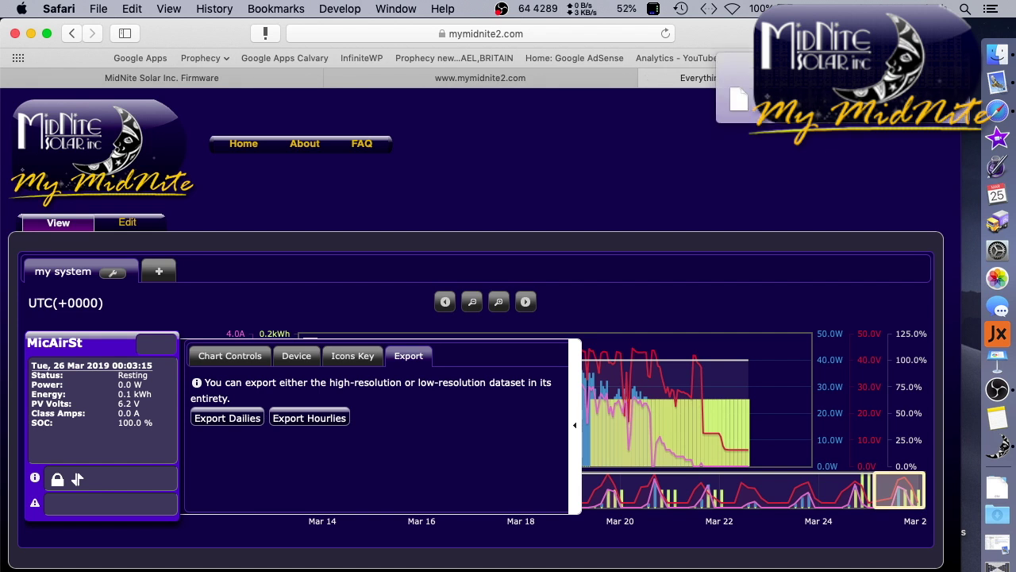
pyautogui.click(998, 53)
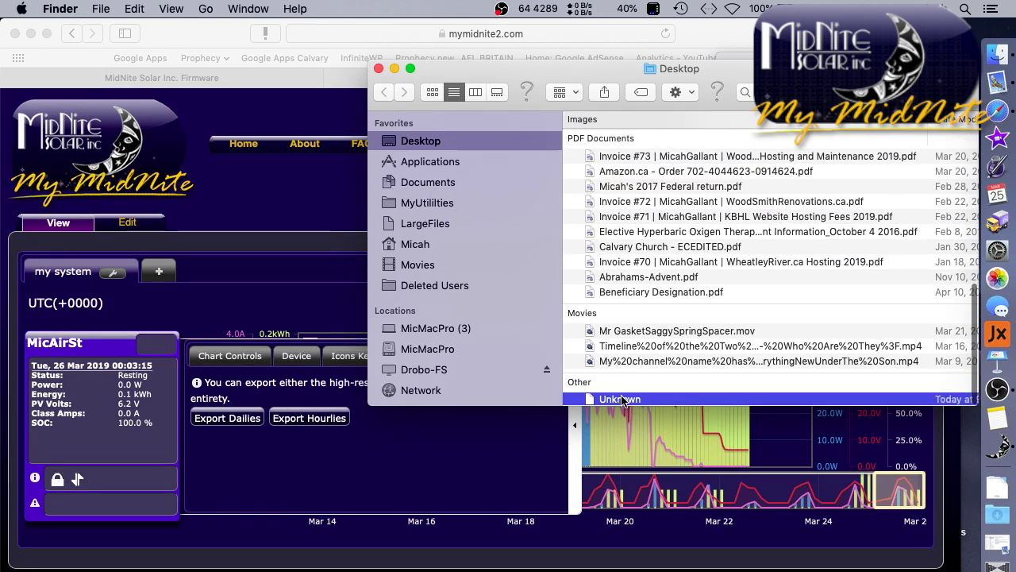
# Step: Open the 'Unknown' export in TextEdit to read its CSV header, then close it
pyautogui.rightClick(622, 399)
pyautogui.moveTo(641, 289)
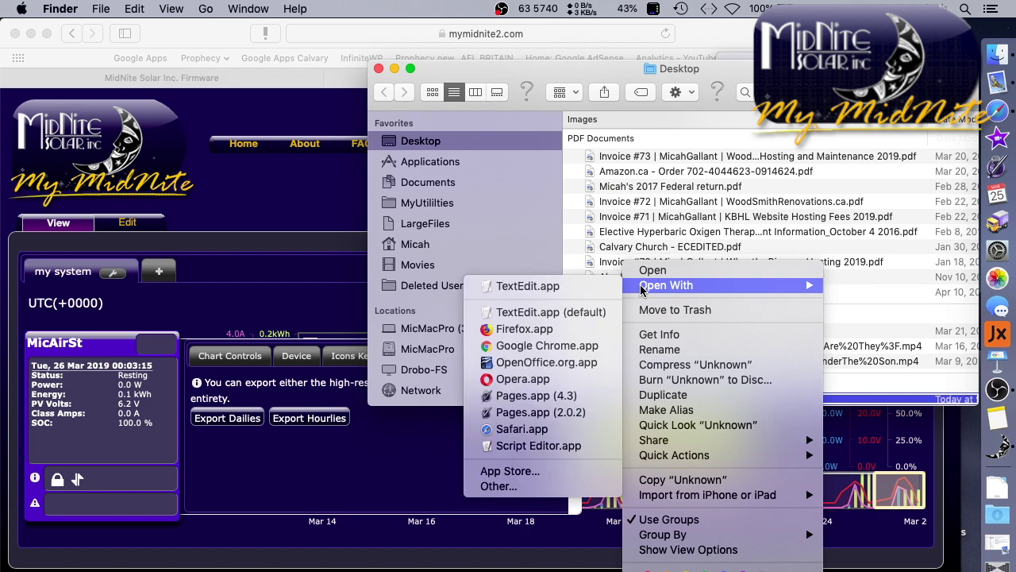
pyautogui.click(528, 286)
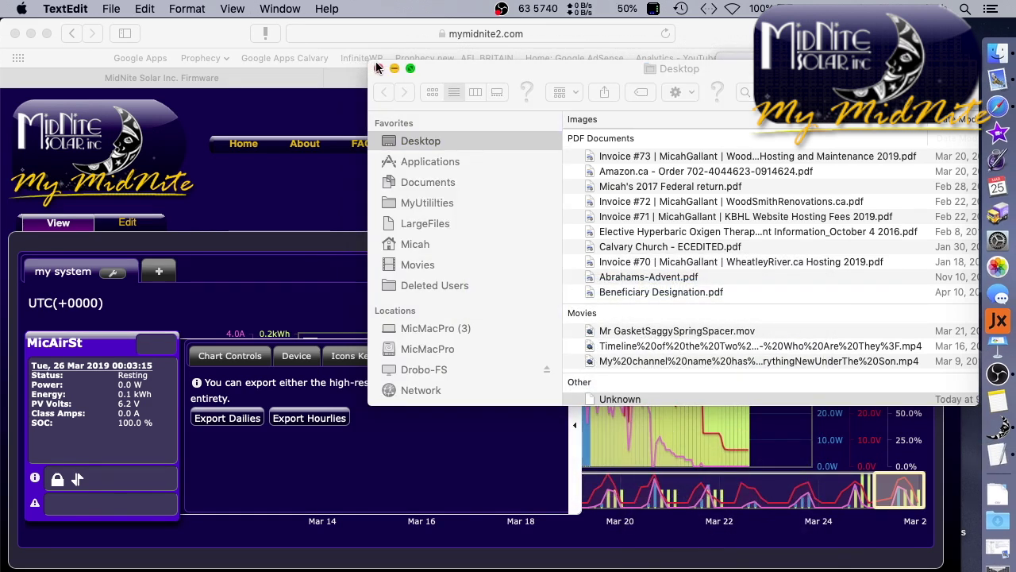
pyautogui.click(378, 69)
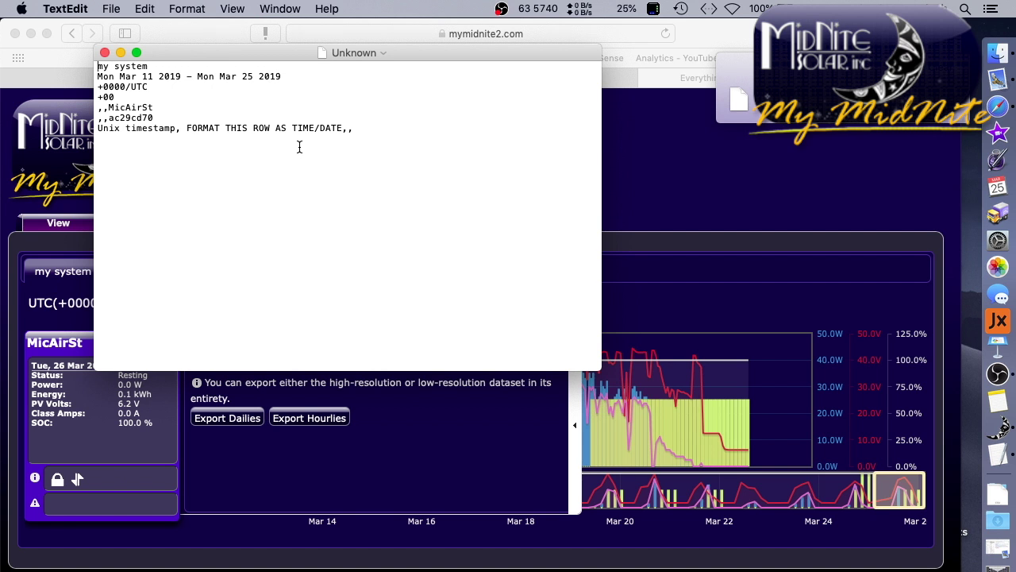
pyautogui.click(105, 52)
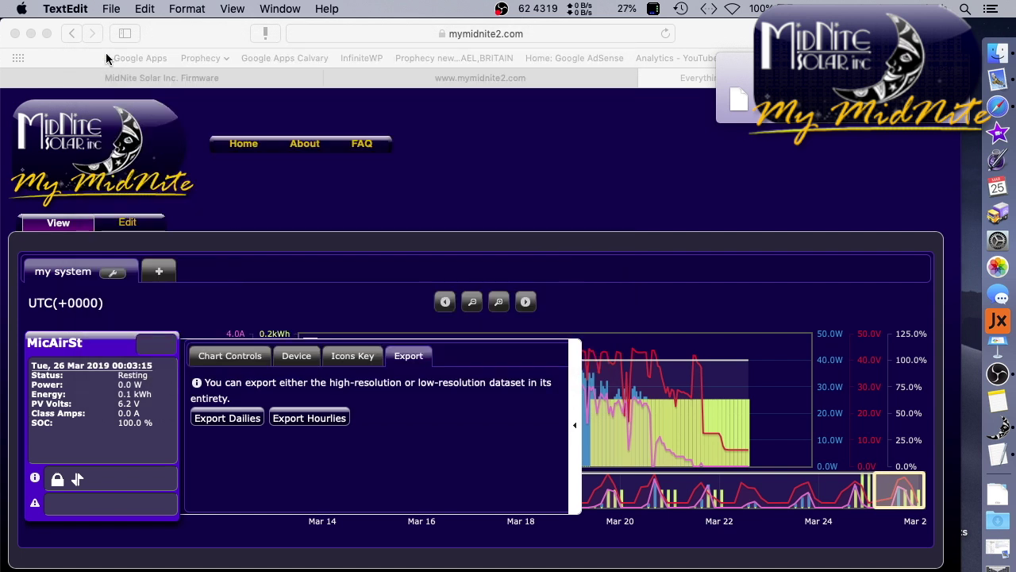
pyautogui.click(354, 358)
# Step: Check the Classic 150 details, shift the chart to Mar 13–14, and reopen Chart Controls
pyautogui.click(282, 355)
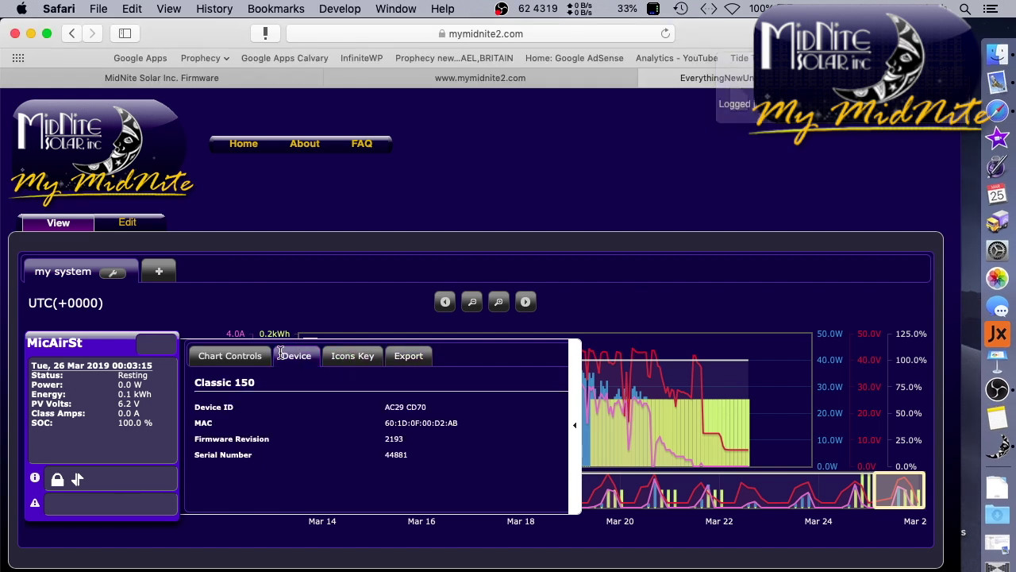
pyautogui.click(578, 443)
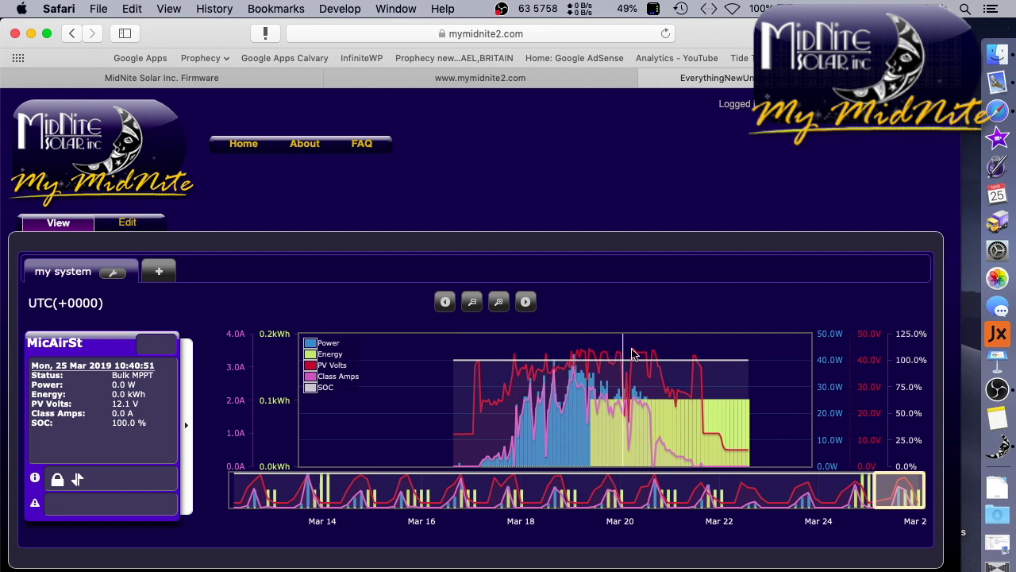
pyautogui.click(411, 496)
pyautogui.click(366, 496)
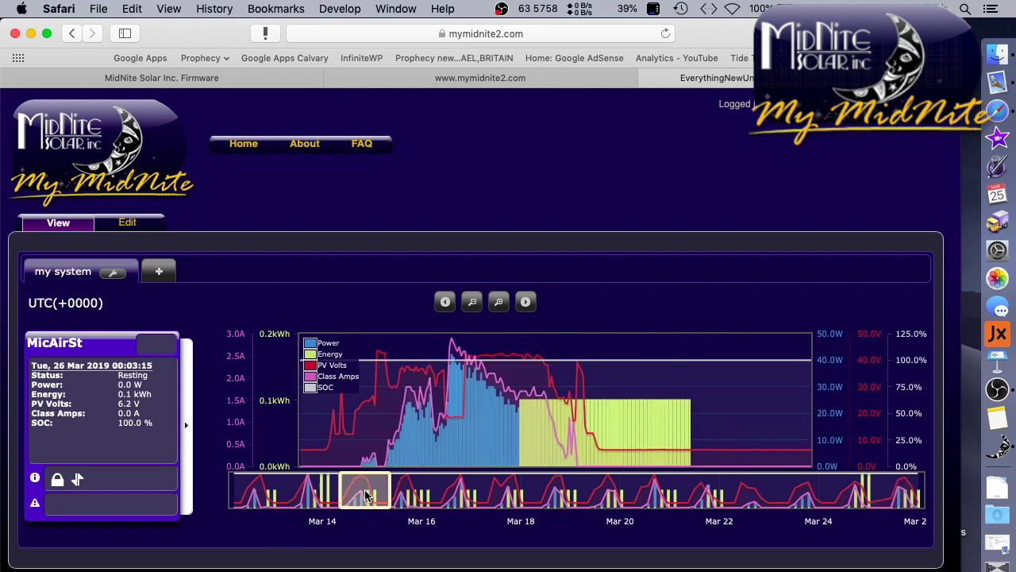
pyautogui.click(304, 496)
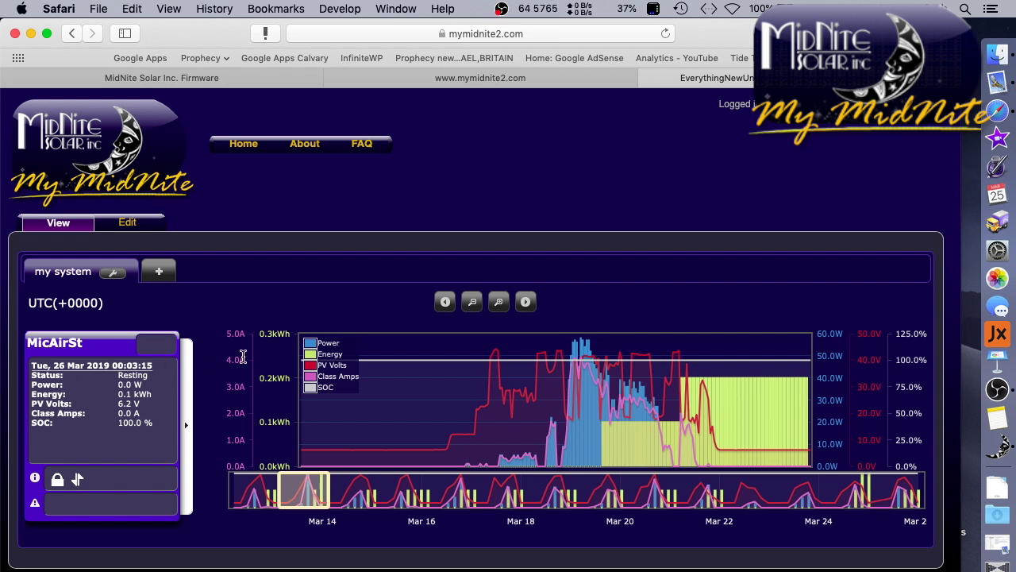
pyautogui.click(191, 411)
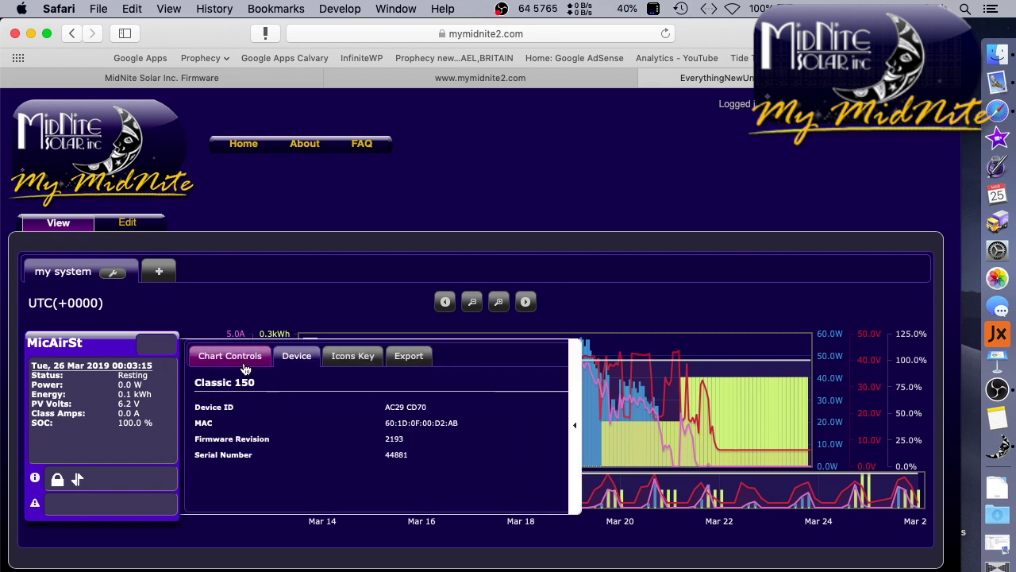
pyautogui.click(239, 358)
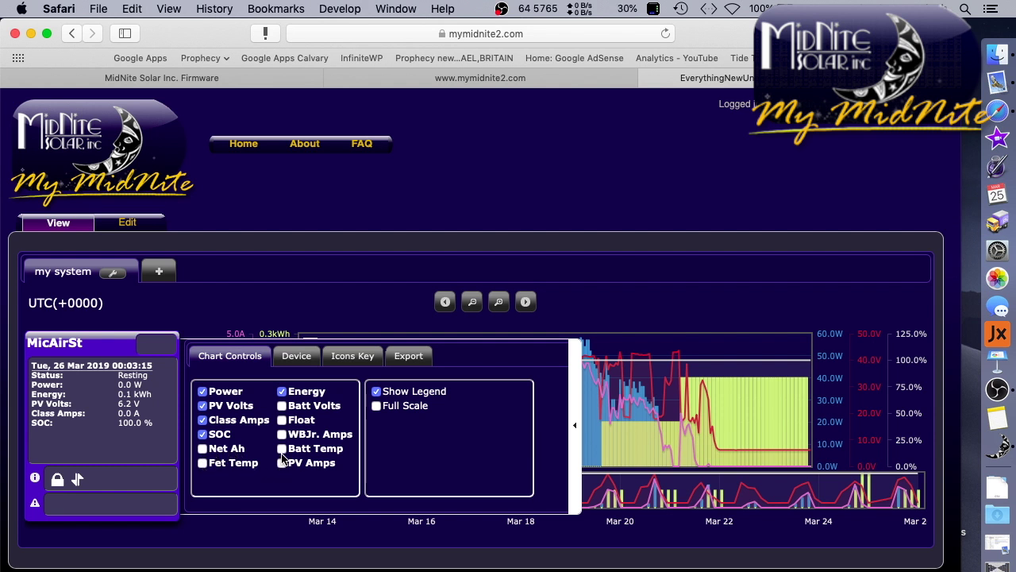
# Step: Show Batt Volts, hide Energy, SOC, Class Amps and Power, then collapse Chart Controls
pyautogui.click(282, 406)
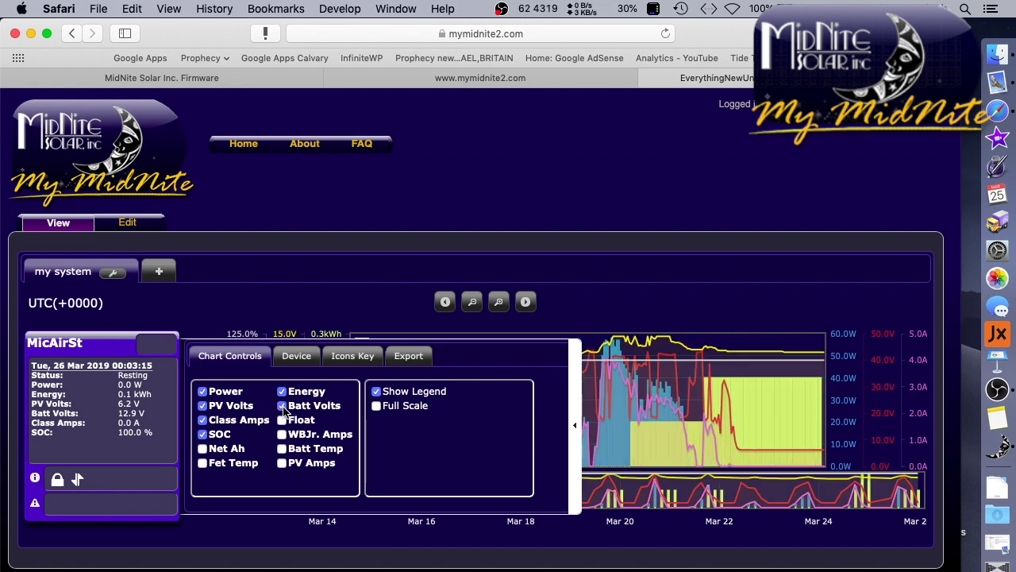
pyautogui.click(282, 392)
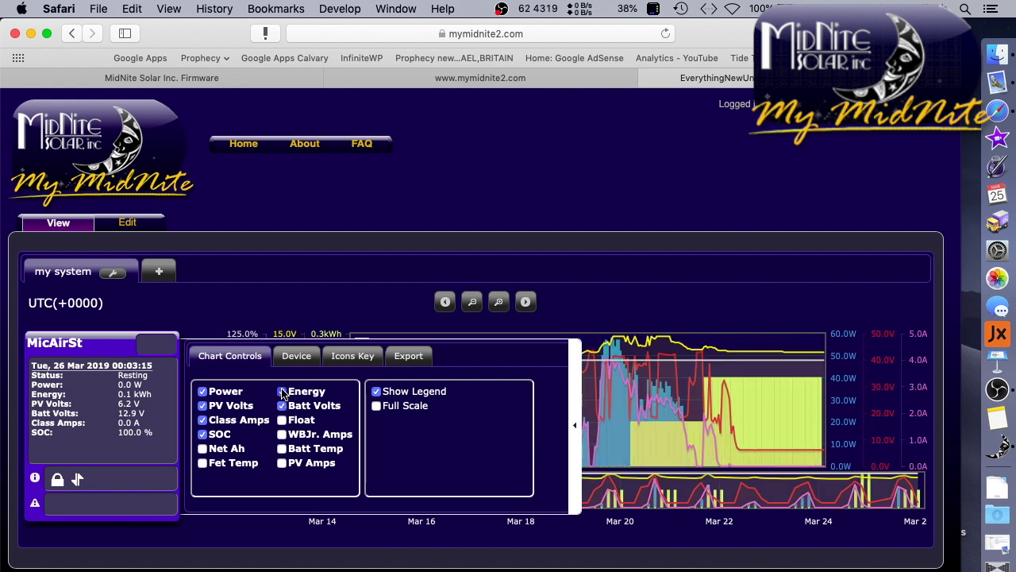
pyautogui.click(203, 434)
pyautogui.click(203, 420)
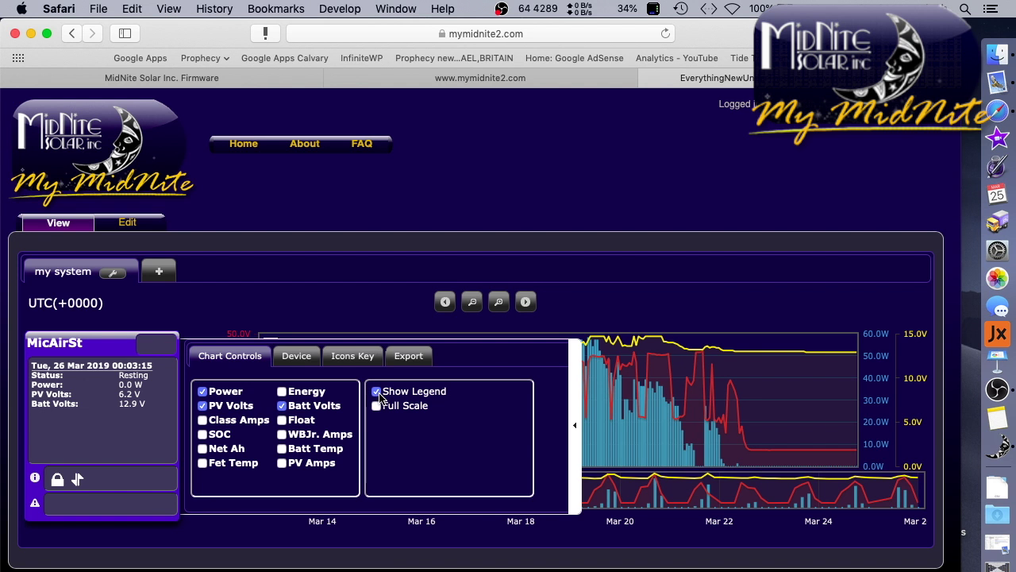
pyautogui.click(202, 391)
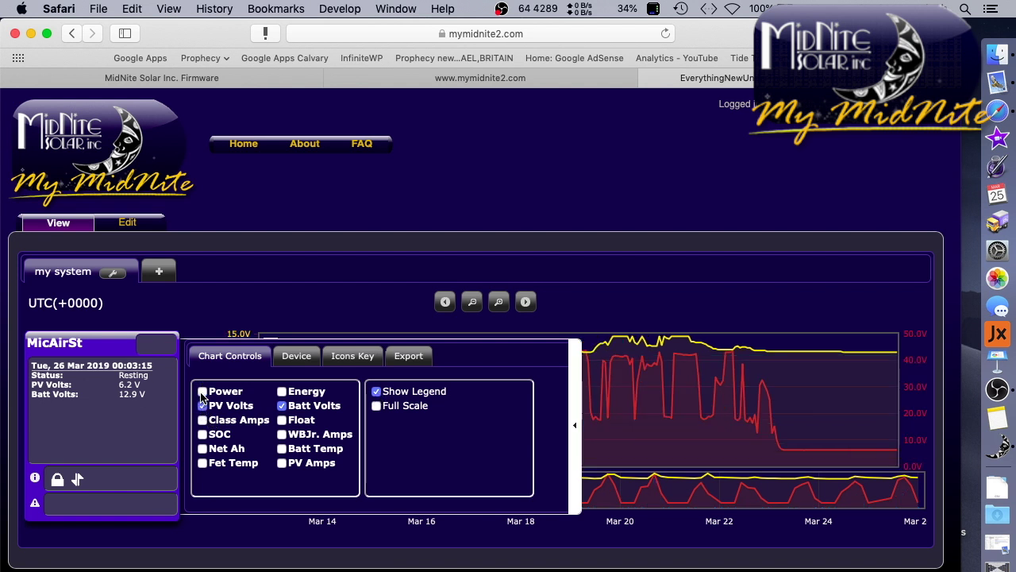
pyautogui.click(570, 412)
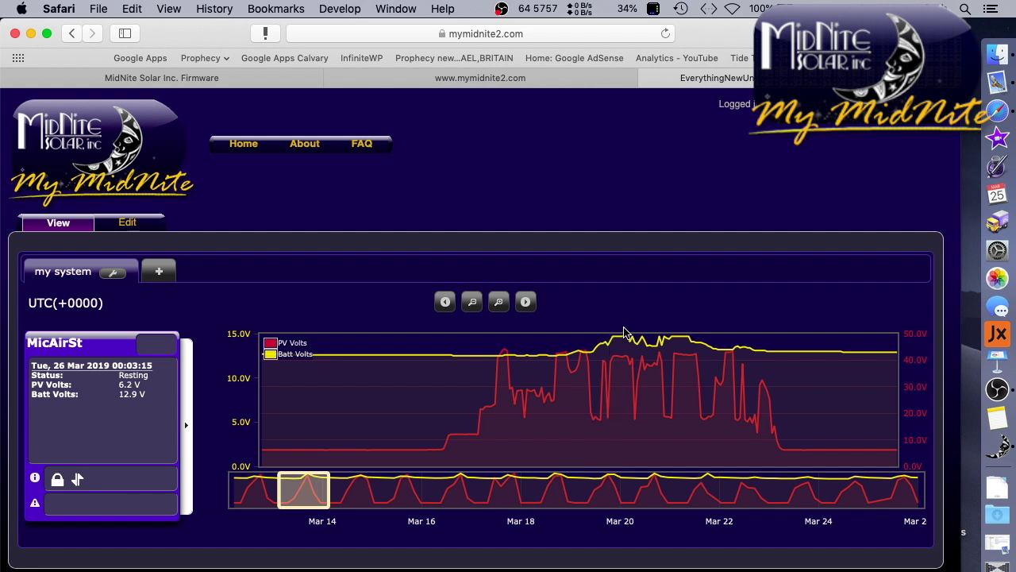
# Step: Move the charted range to Mar 20–21, then reload the View page to show the latest day
pyautogui.moveTo(665, 339)
pyautogui.click(650, 490)
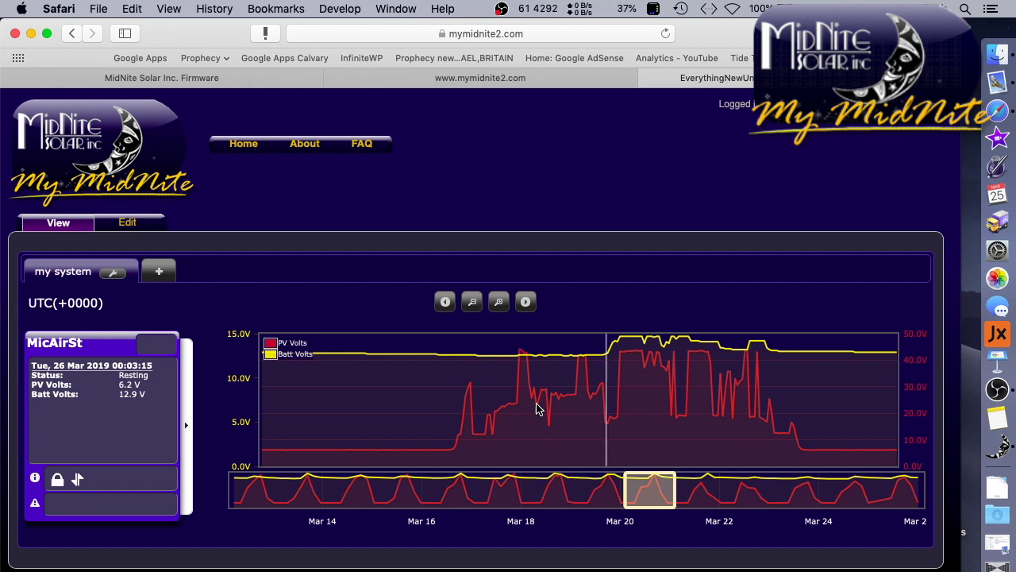
pyautogui.click(183, 388)
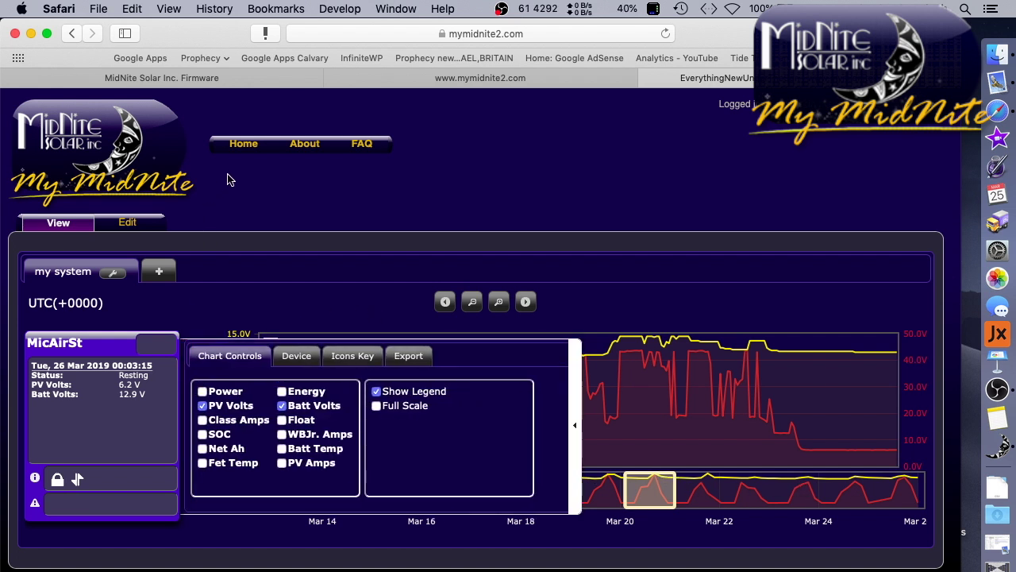
pyautogui.click(56, 225)
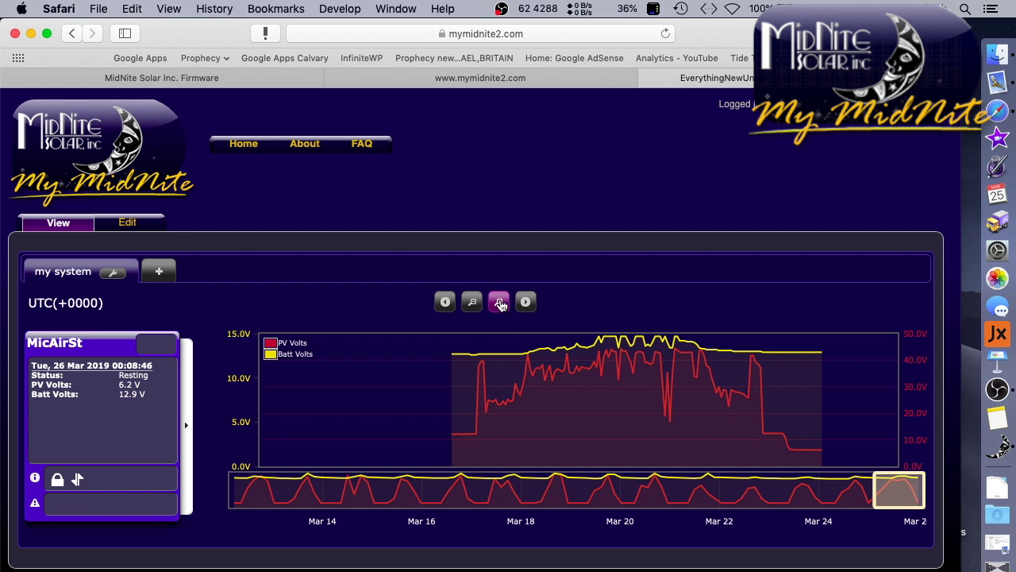
# Step: Zoom out and widen the navigator selection to span Mar 19–25
pyautogui.click(472, 305)
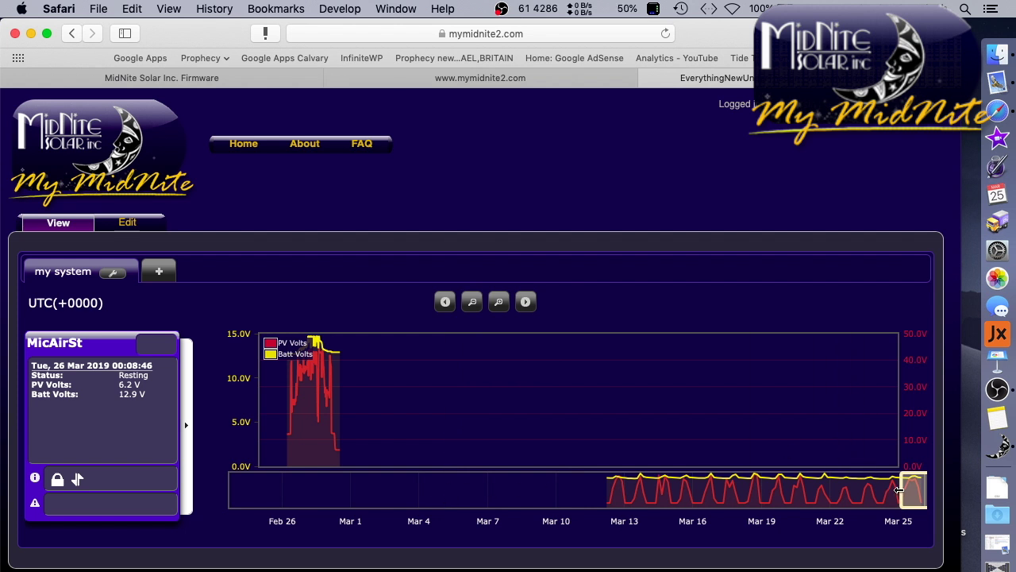
pyautogui.click(863, 488)
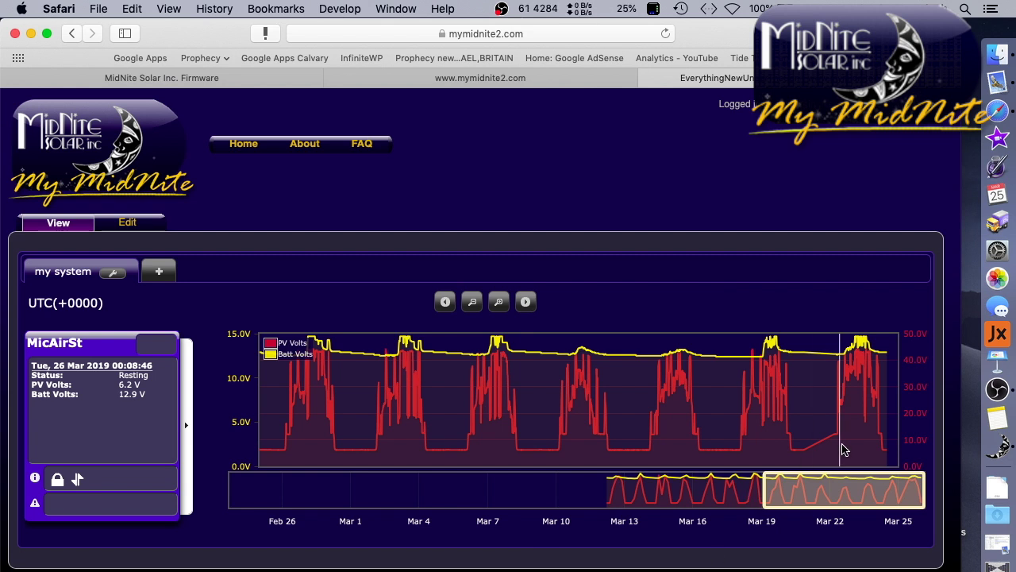
pyautogui.click(998, 449)
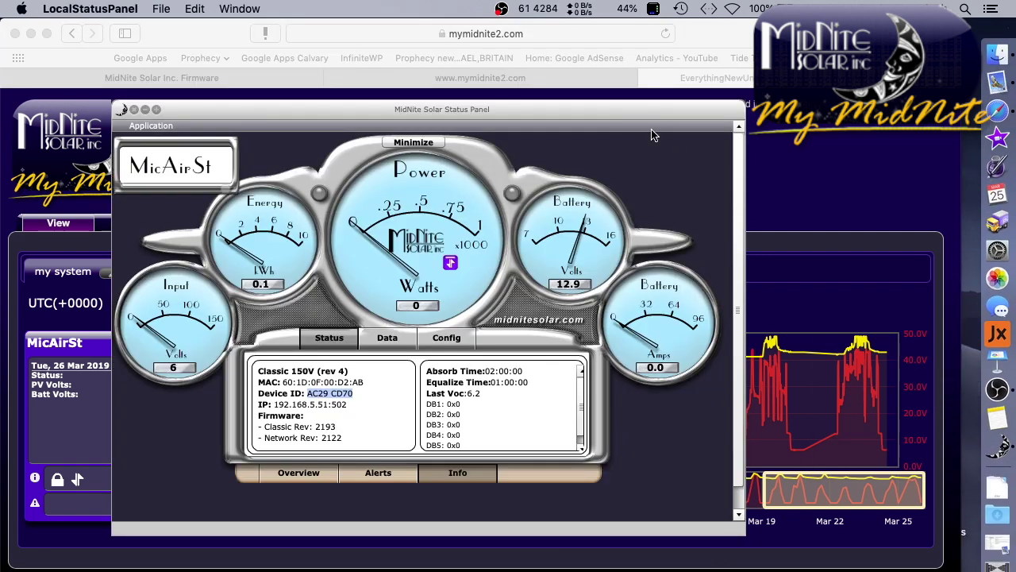
pyautogui.click(788, 179)
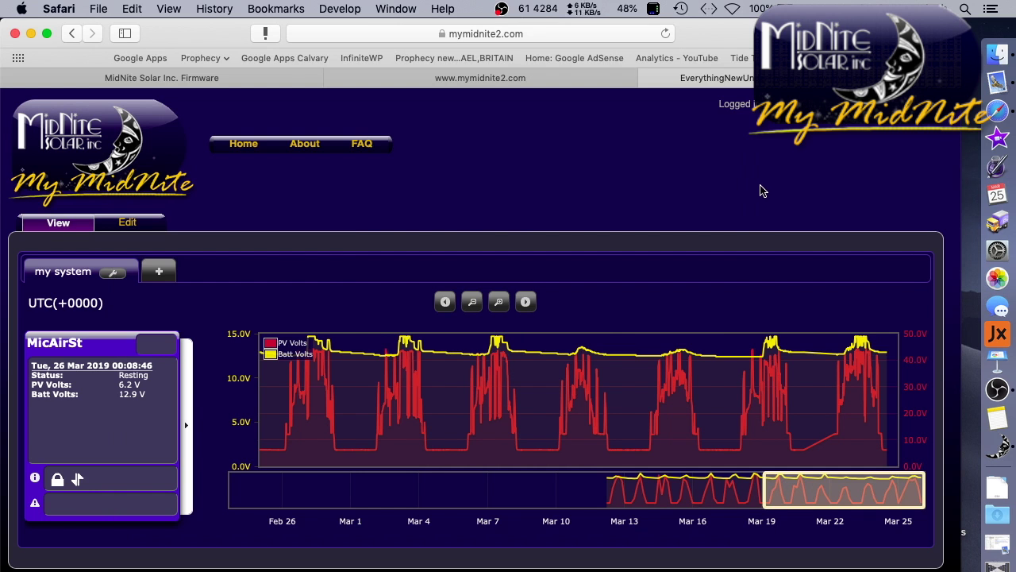